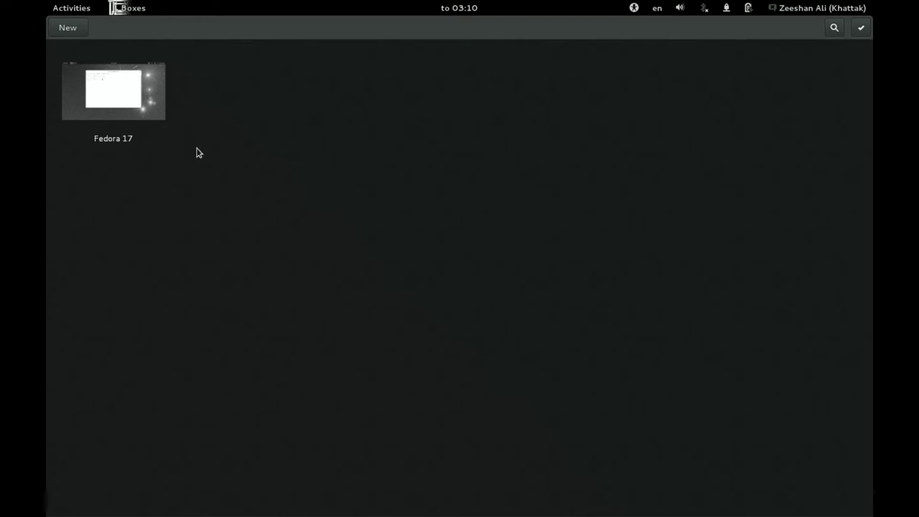
# Open the Fedora 17 box and check its user menu and Activities overview, then return to its desktop.
pyautogui.click(103, 94)
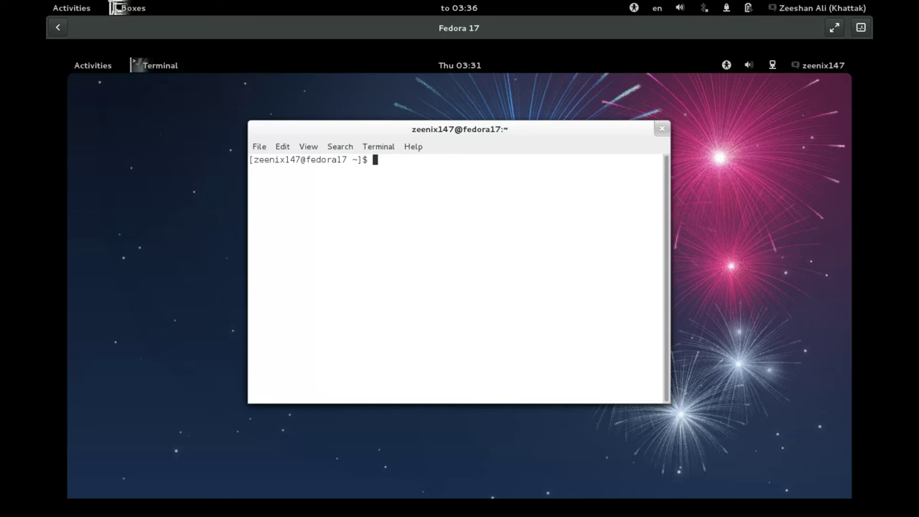
pyautogui.click(812, 68)
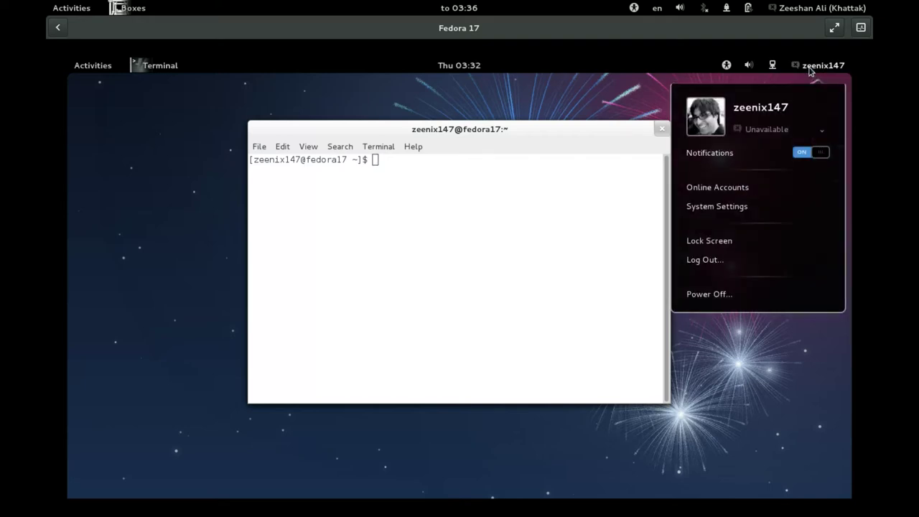
pyautogui.click(811, 69)
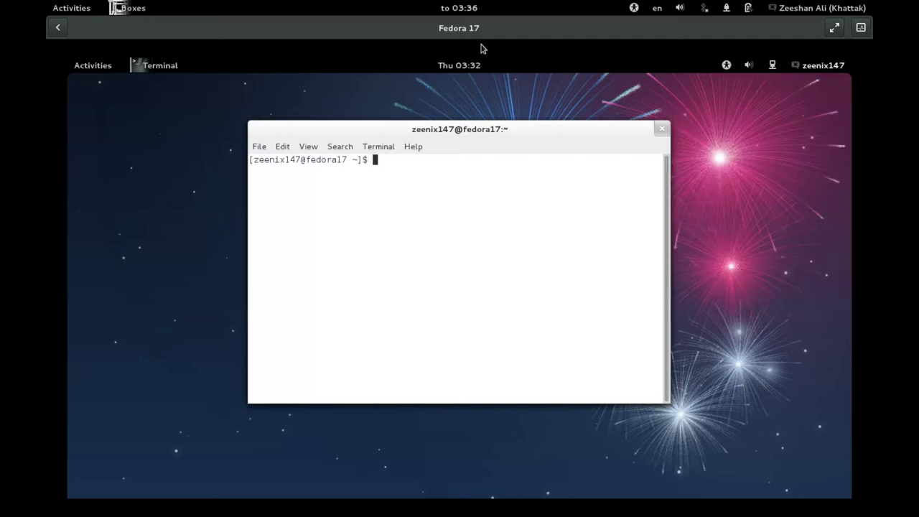
pyautogui.click(107, 70)
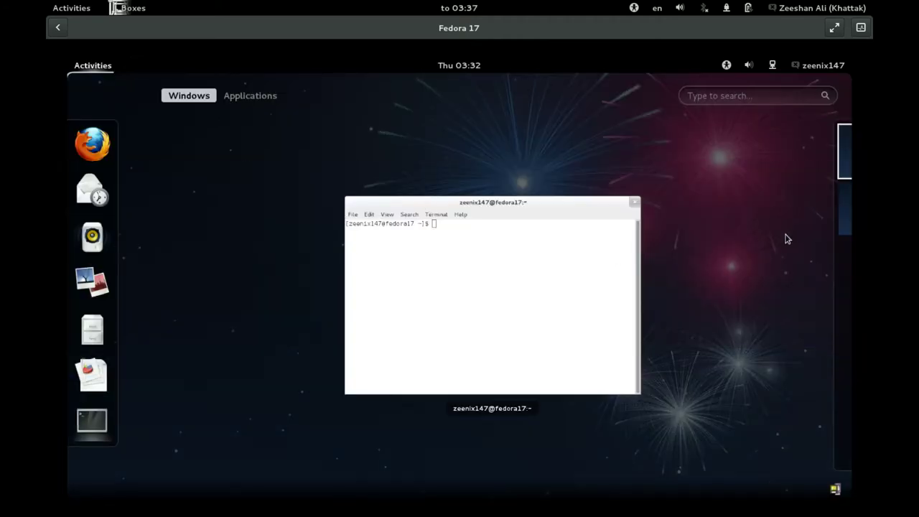
pyautogui.moveTo(848, 217)
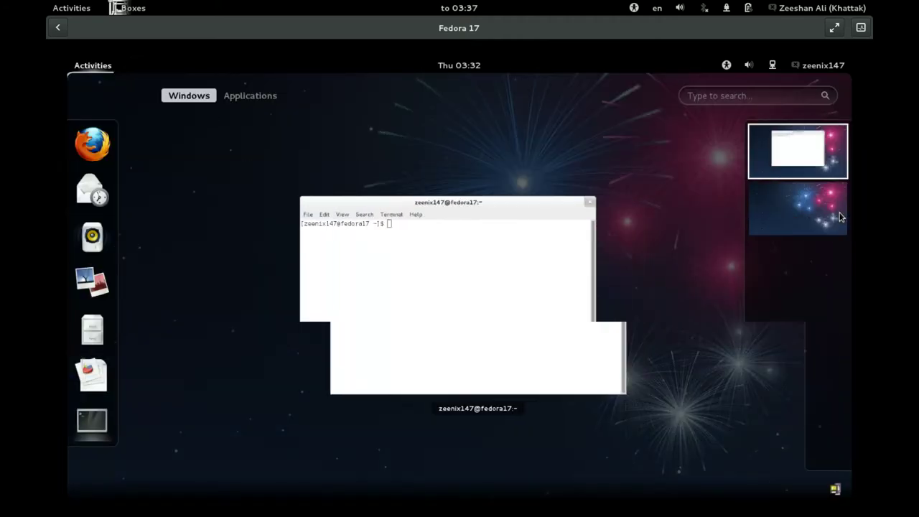
pyautogui.click(810, 174)
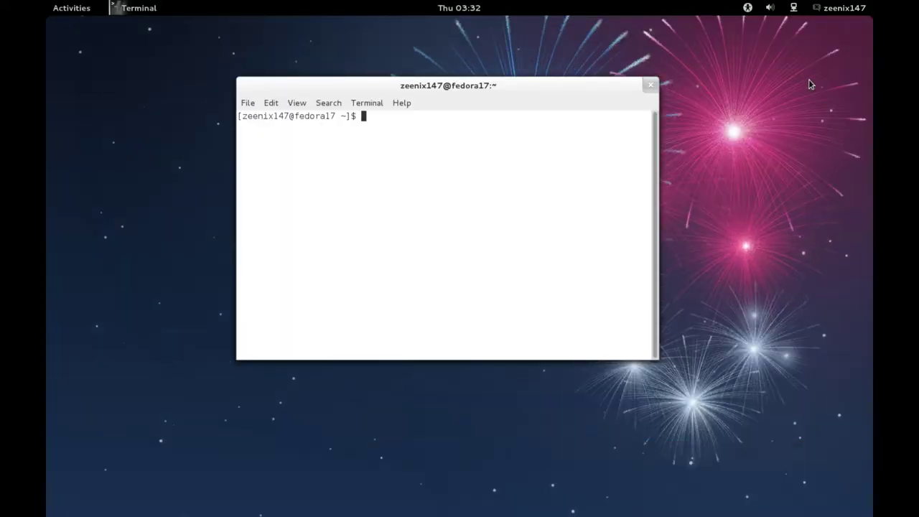
pyautogui.moveTo(794, 3)
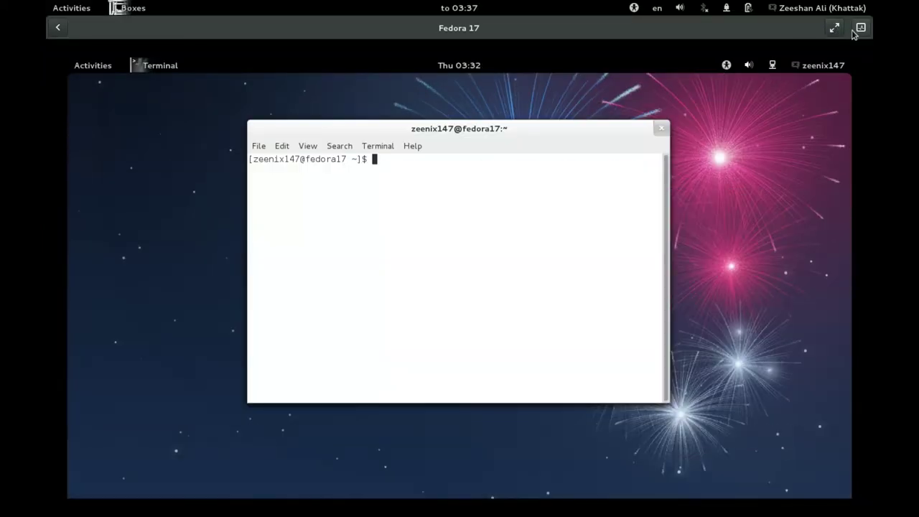
# In the box's properties, change the name from Fedora 17 to 'Fed 17'.
pyautogui.click(861, 29)
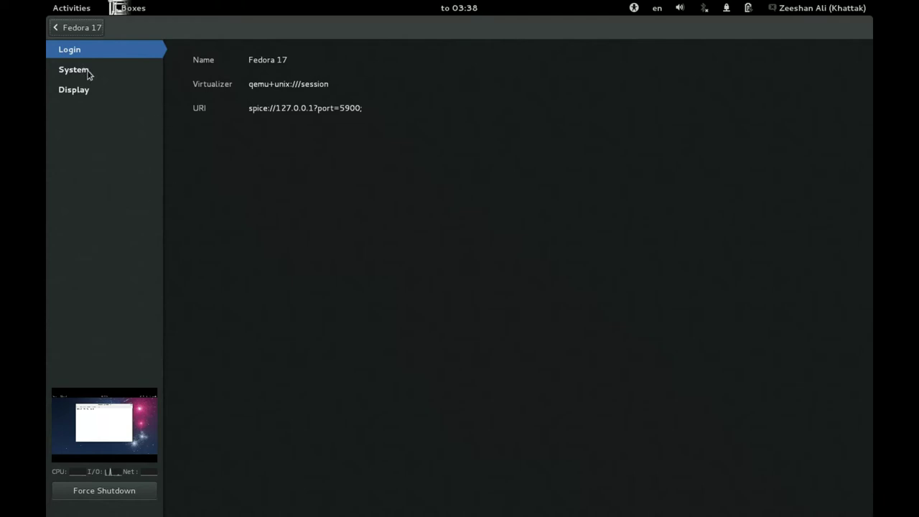
pyautogui.click(267, 61)
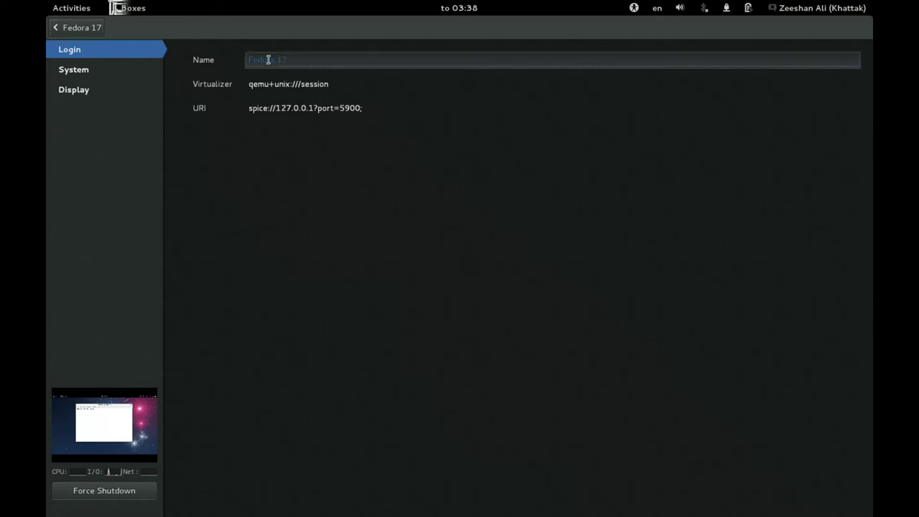
pyautogui.write('Fedor')
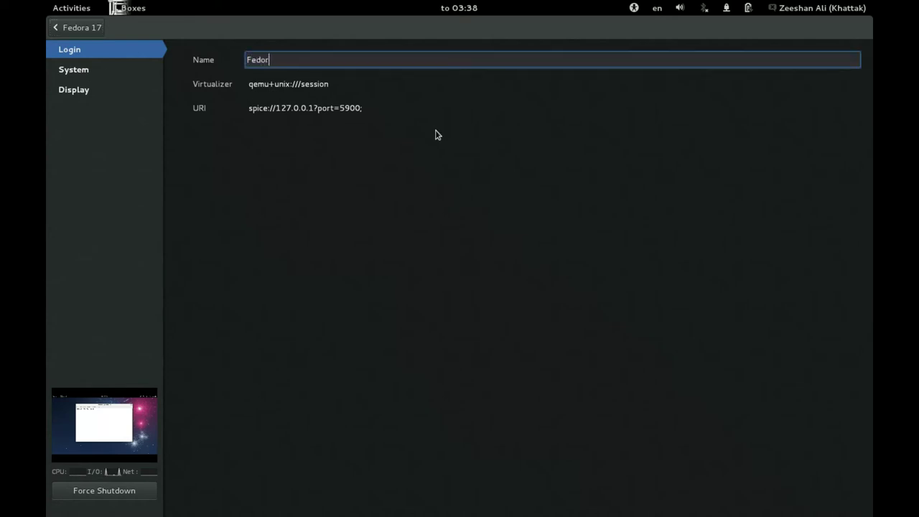
pyautogui.press('BackSpace')
pyautogui.write('17')
pyautogui.press('Return')
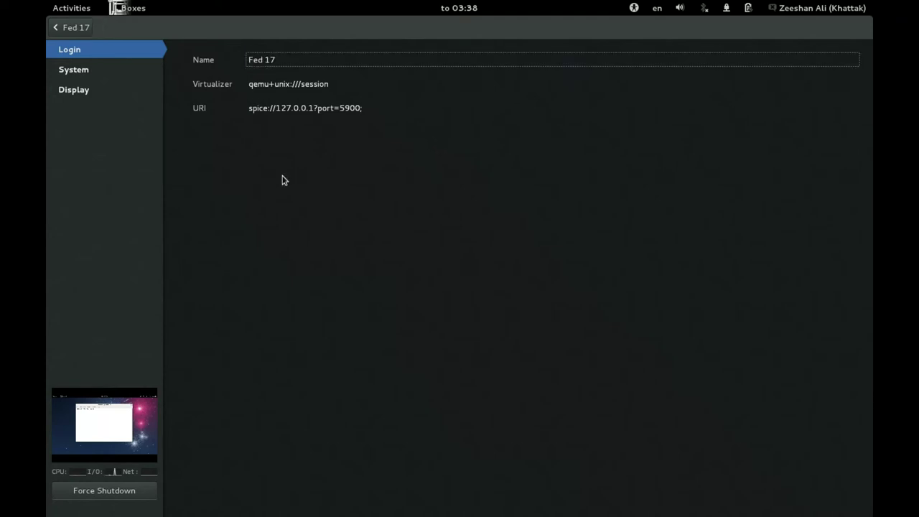
pyautogui.click(102, 75)
# Toggle Display's Share clipboard off and back on, then view the System settings (1,6 GiB memory, 11,7 GiB disk).
pyautogui.click(69, 91)
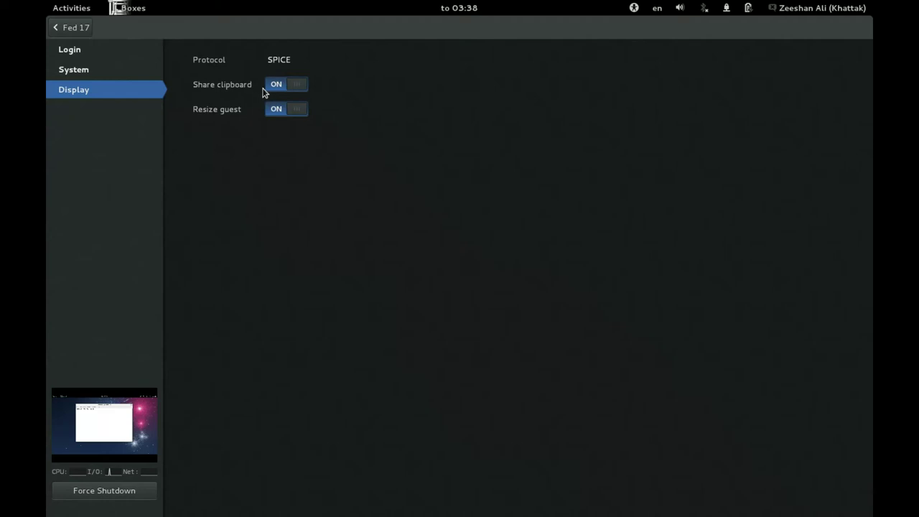
pyautogui.click(302, 87)
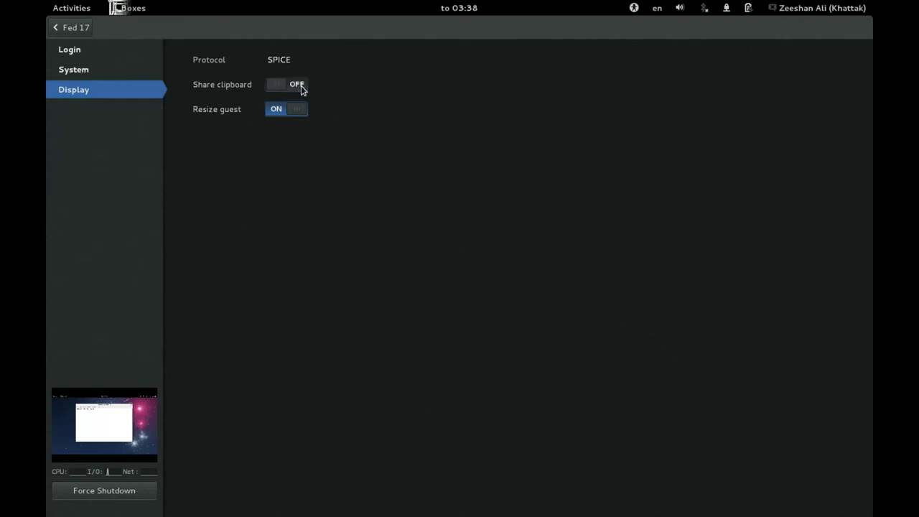
pyautogui.click(302, 87)
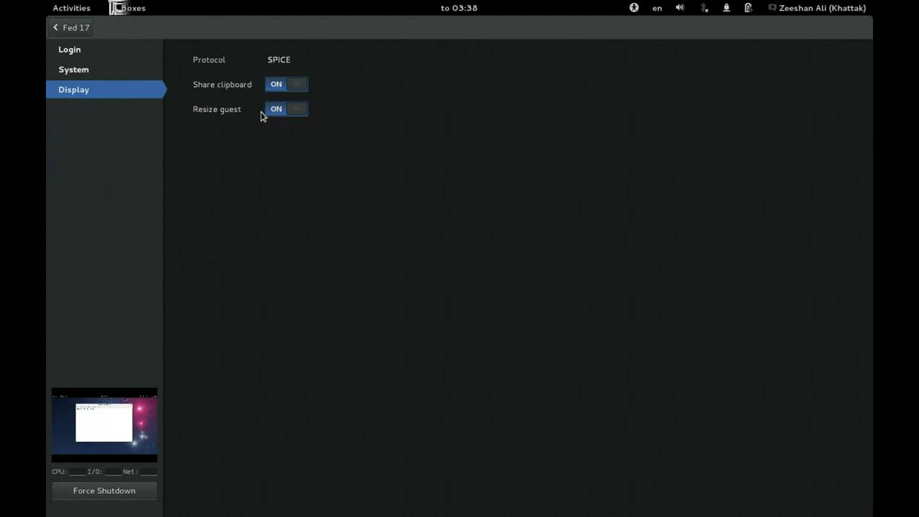
pyautogui.click(105, 74)
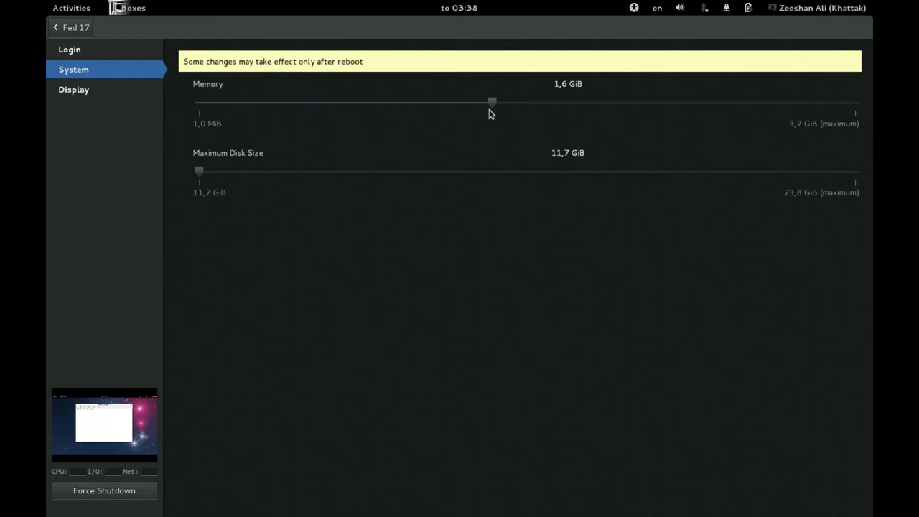
# Raise Fed 17's maximum disk size to 14,6 GiB, keep memory at 1,6 GiB, and accept the restart.
pyautogui.click(491, 105)
pyautogui.click(433, 106)
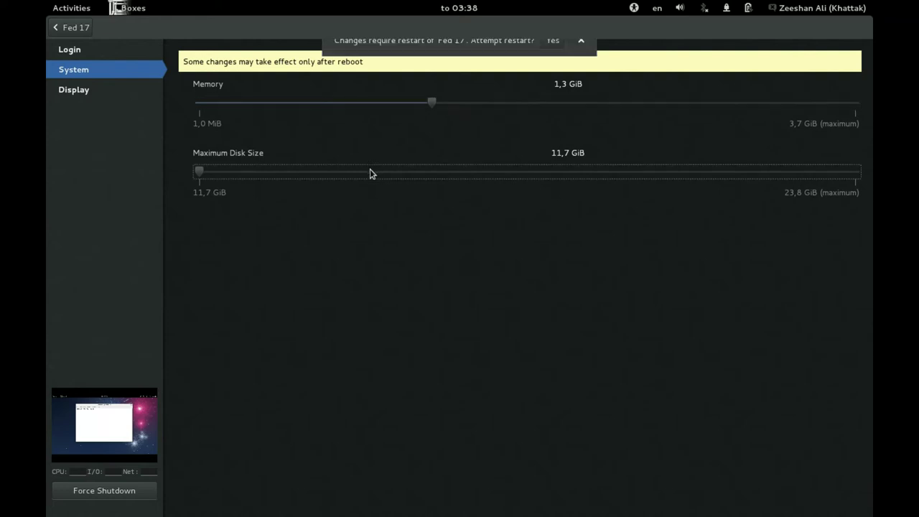
pyautogui.click(198, 172)
pyautogui.moveTo(198, 173); pyautogui.dragTo(359, 197)
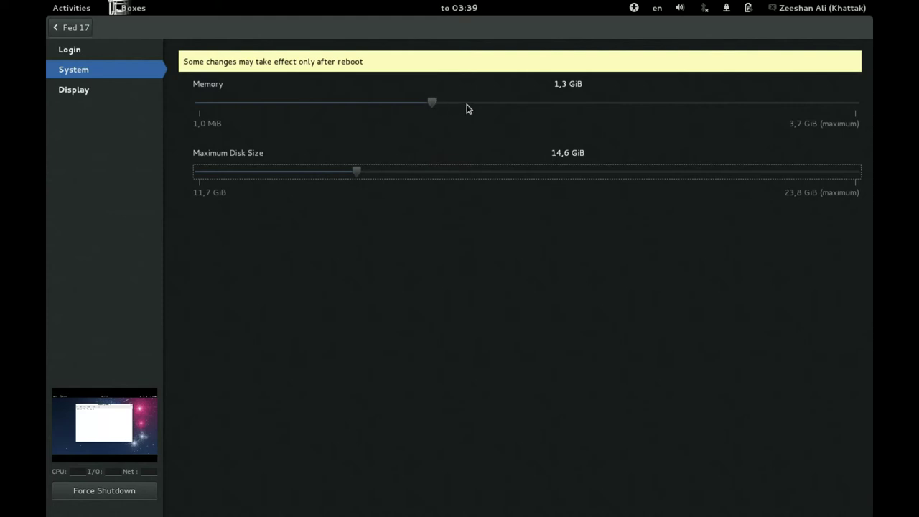
pyautogui.moveTo(433, 105); pyautogui.dragTo(482, 105)
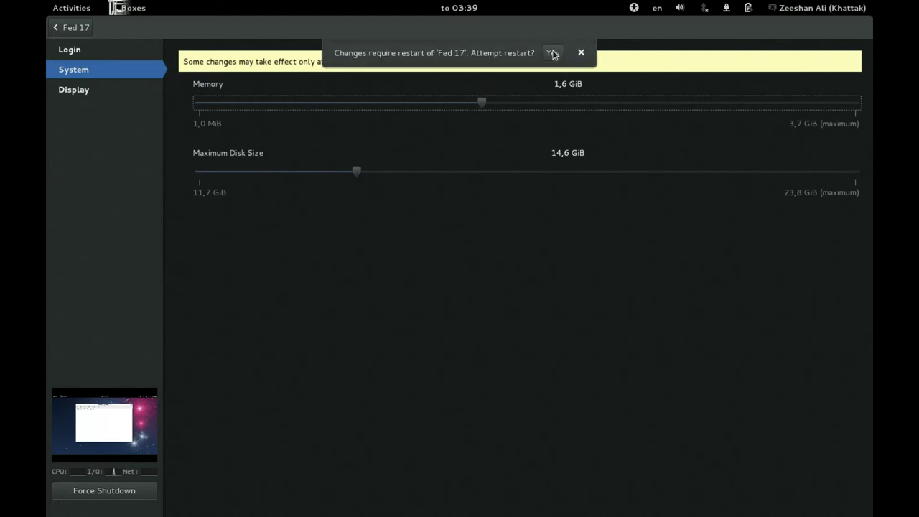
pyautogui.click(552, 54)
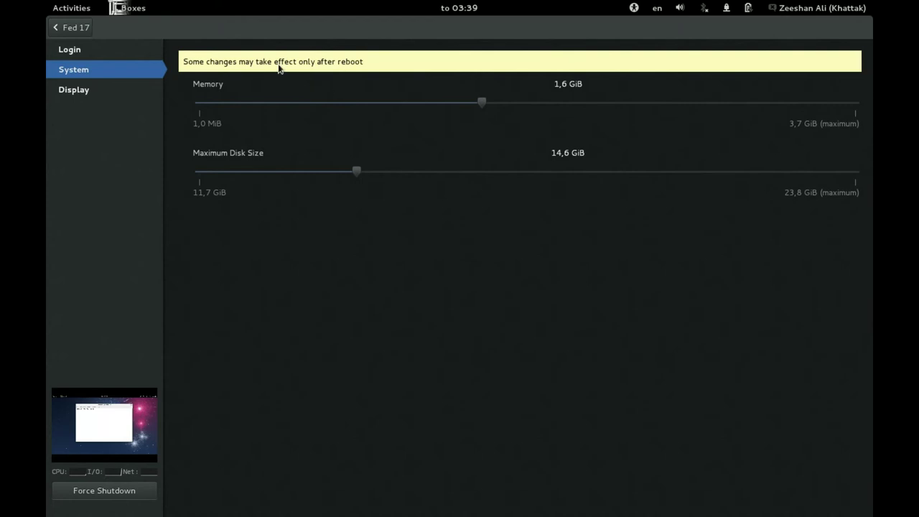
# Go back from the properties to the Fed 17 box.
pyautogui.click(83, 29)
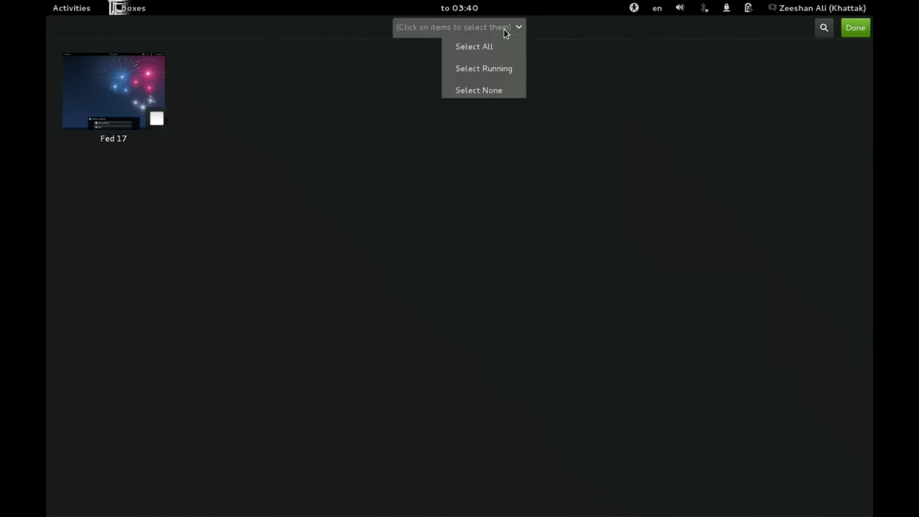
# Select all boxes and mark the selected Fed 17 box as a favourite.
pyautogui.click(500, 47)
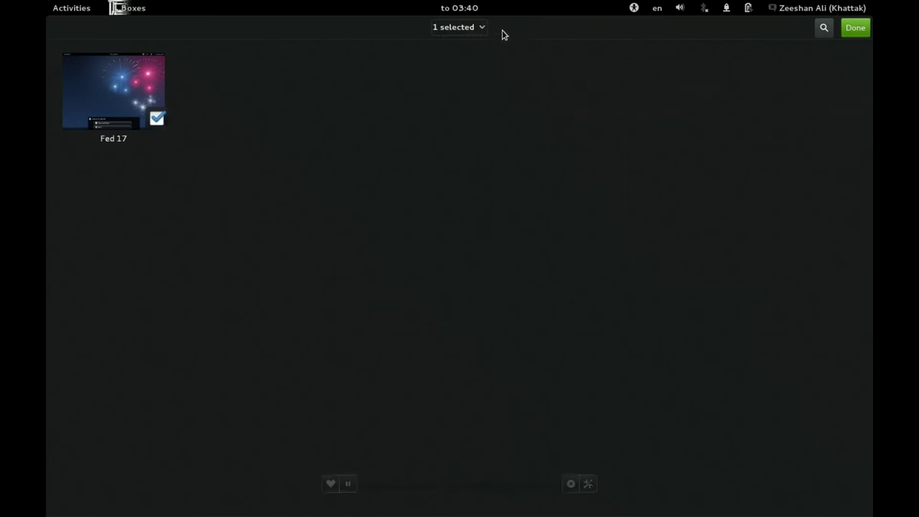
pyautogui.click(478, 28)
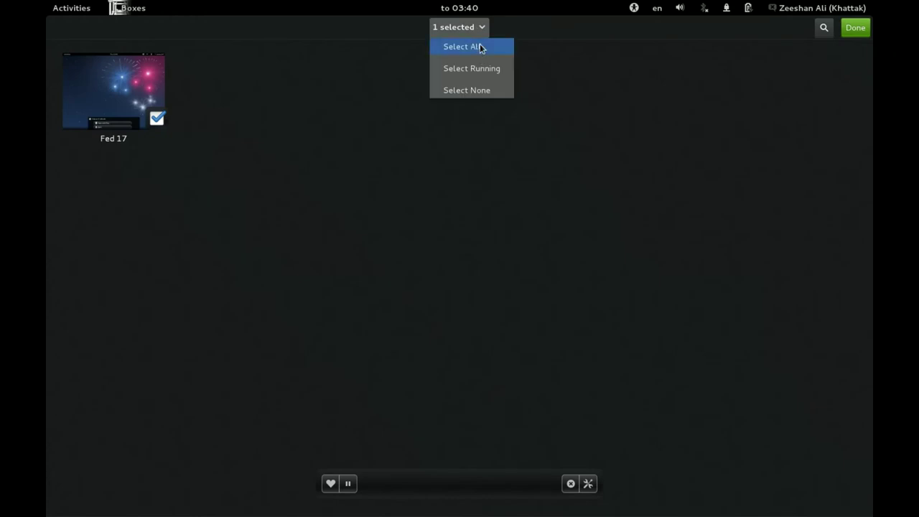
pyautogui.click(575, 79)
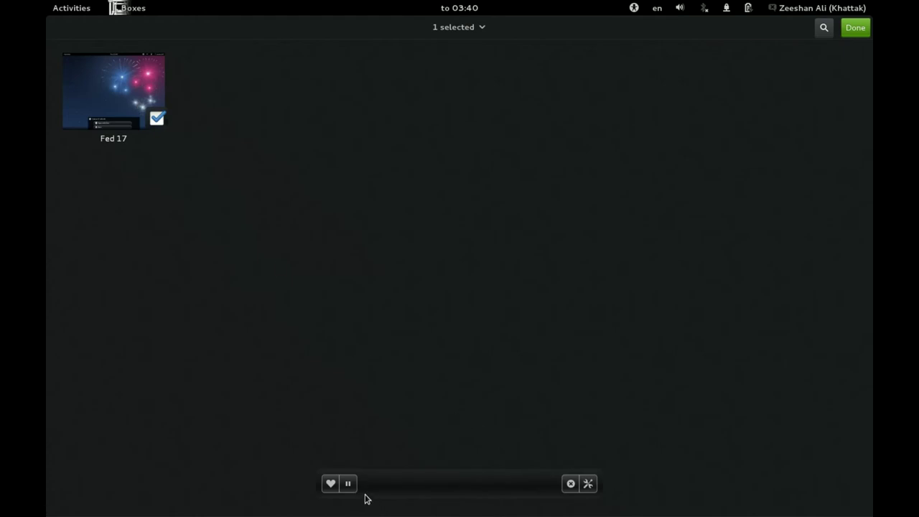
pyautogui.click(332, 486)
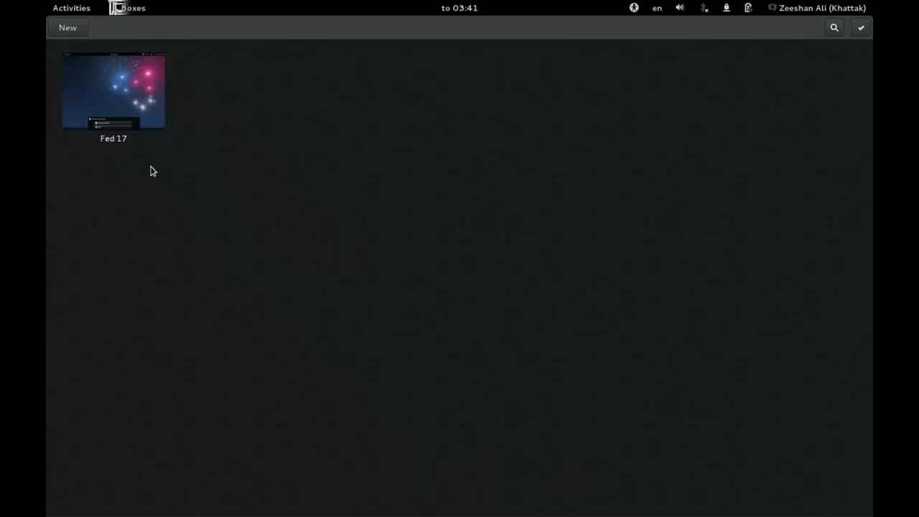
# Select the Fed 17 box and review its System and Display properties.
pyautogui.click(861, 28)
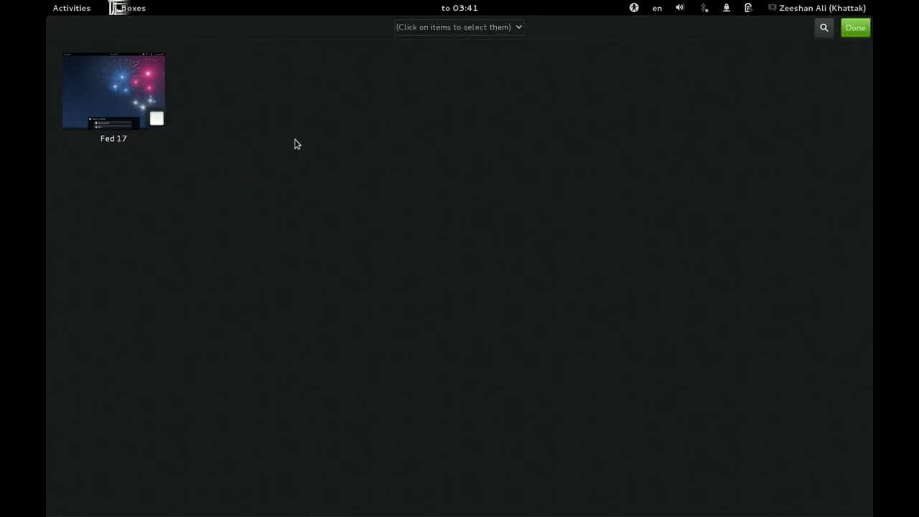
pyautogui.click(133, 106)
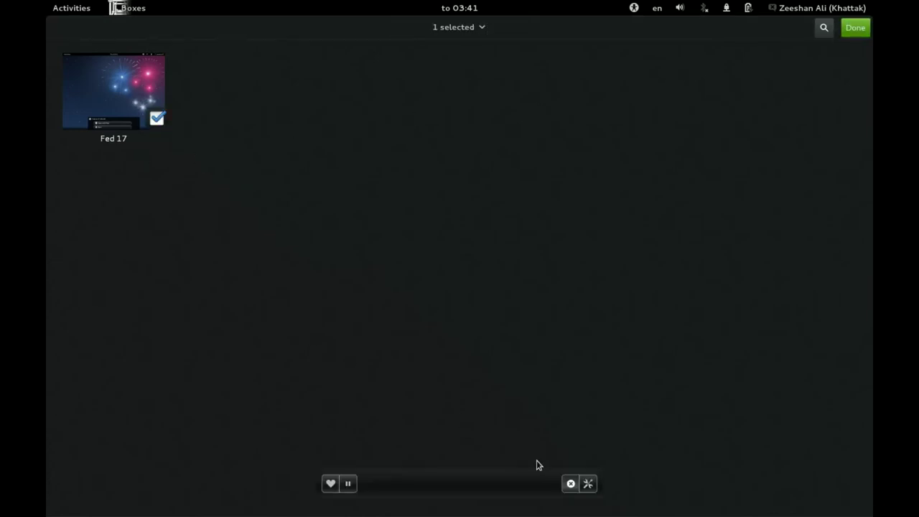
pyautogui.click(589, 484)
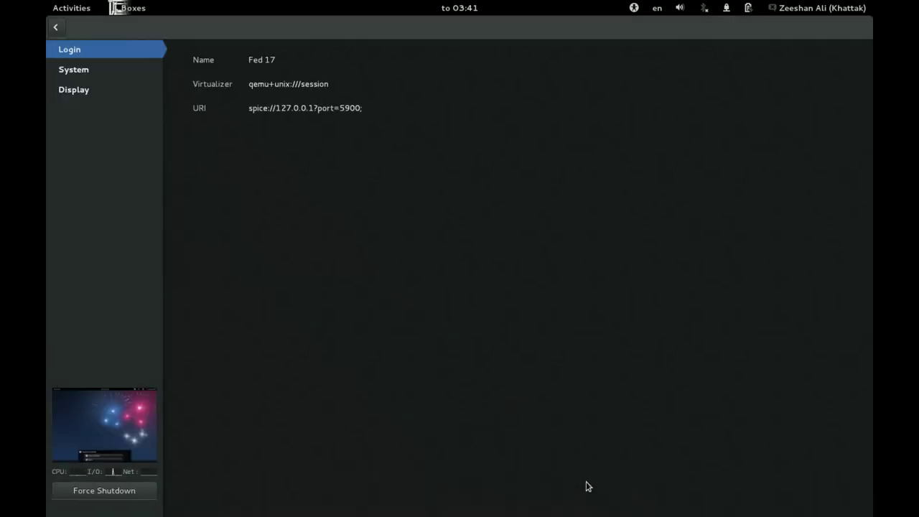
pyautogui.click(93, 75)
pyautogui.click(97, 87)
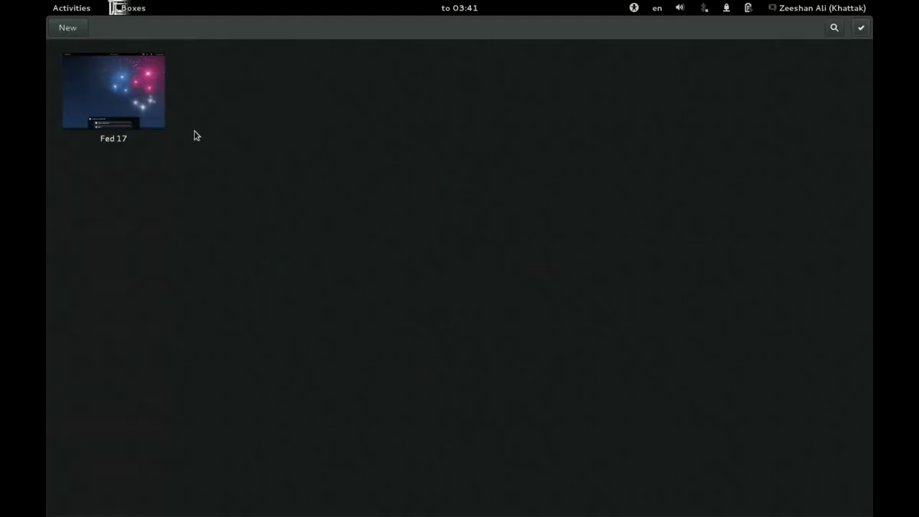
# Select Fed 17, resume running it, and exit selection mode.
pyautogui.rightClick(117, 89)
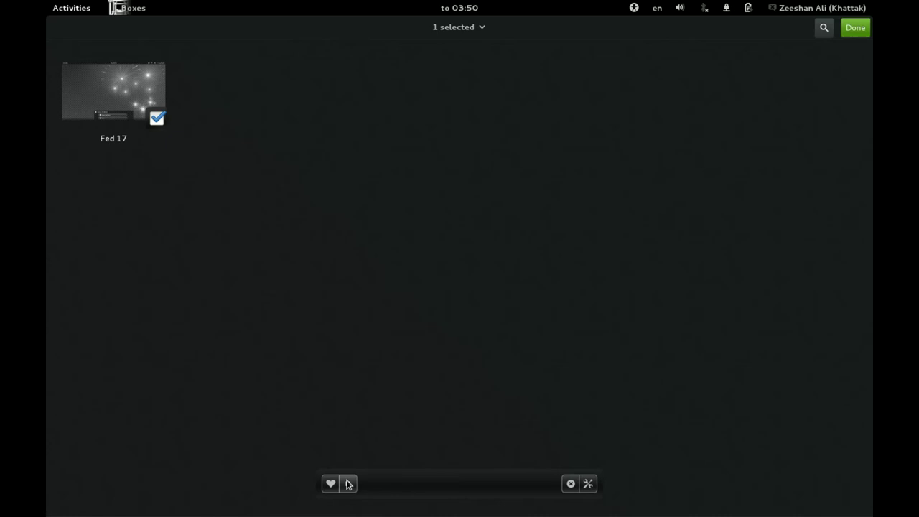
pyautogui.click(349, 484)
pyautogui.click(856, 28)
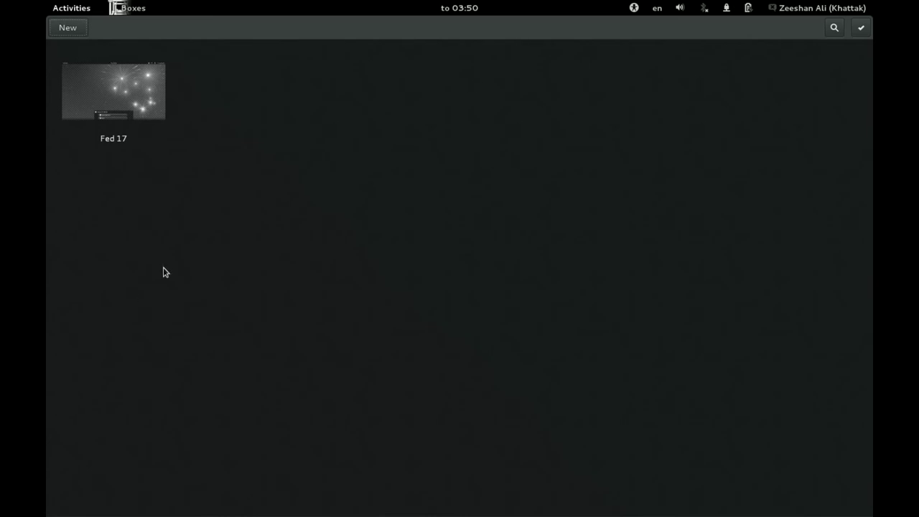
# Start the Create a Box wizard with the New button.
pyautogui.click(63, 30)
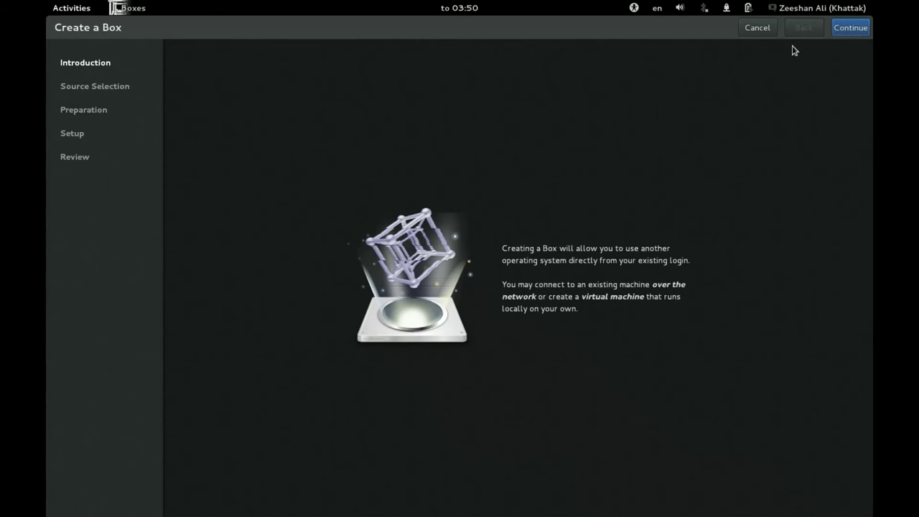
# Continue past the wizard's Introduction to the Source Selection page.
pyautogui.click(851, 32)
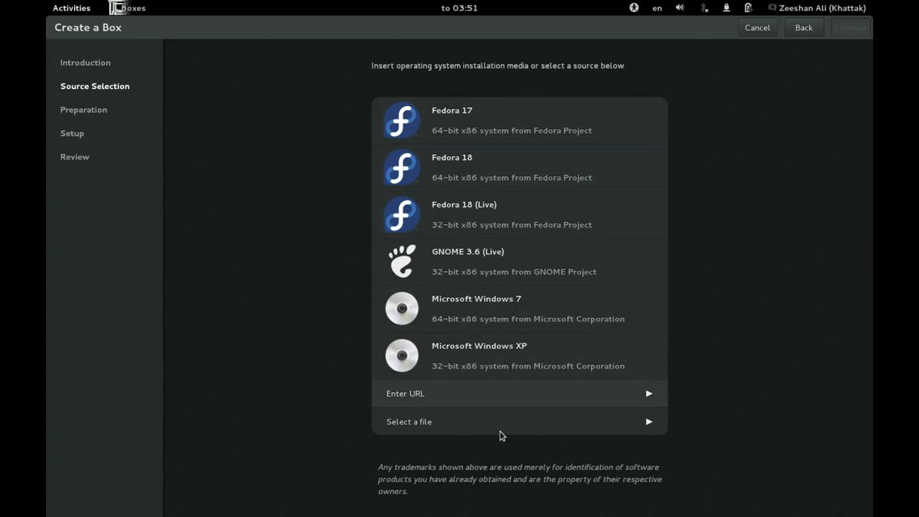
pyautogui.click(440, 397)
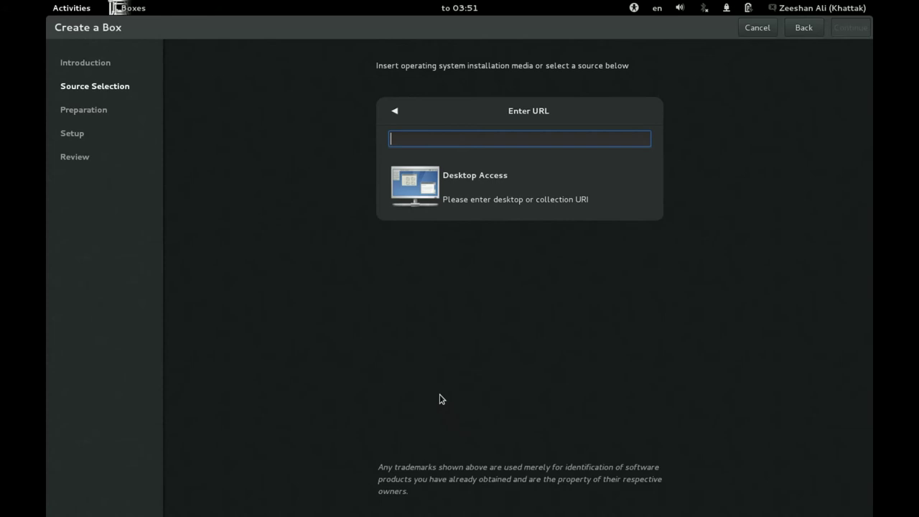
pyautogui.write('spice:')
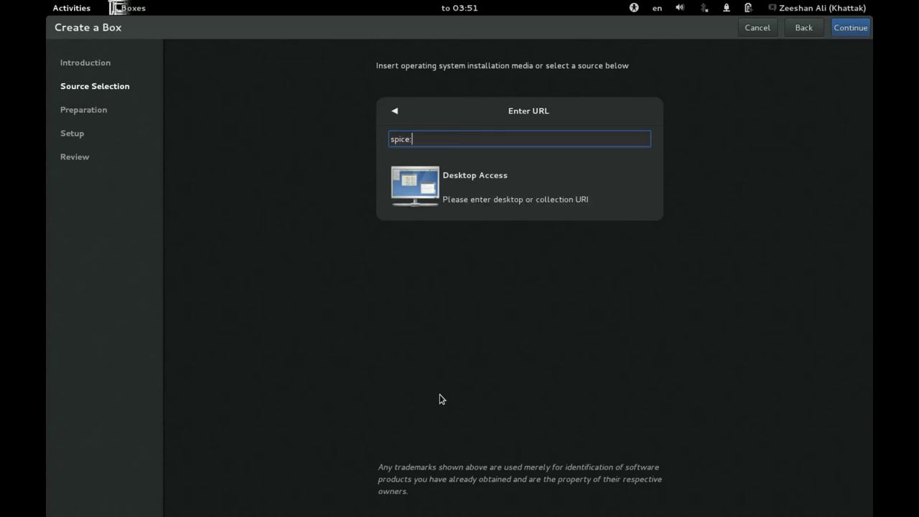
pyautogui.write('//localhost:')
pyautogui.press('BackSpace')
pyautogui.press('BackSpace')
pyautogui.press('BackSpace')
pyautogui.press('BackSpace')
pyautogui.press('BackSpace')
pyautogui.press('BackSpace')
pyautogui.press('BackSpace')
pyautogui.press('BackSpace')
pyautogui.press('BackSpace')
pyautogui.press('BackSpace')
pyautogui.press('BackSpace')
pyautogui.press('BackSpace')
pyautogui.press('BackSpace')
pyautogui.press('BackSpace')
pyautogui.press('BackSpace')
pyautogui.press('BackSpace')
pyautogui.press('BackSpace')
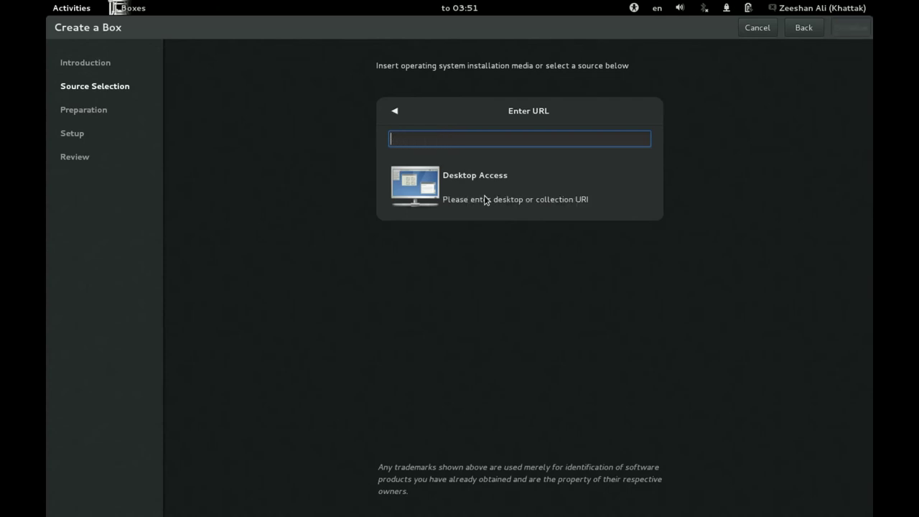
pyautogui.write('file://')
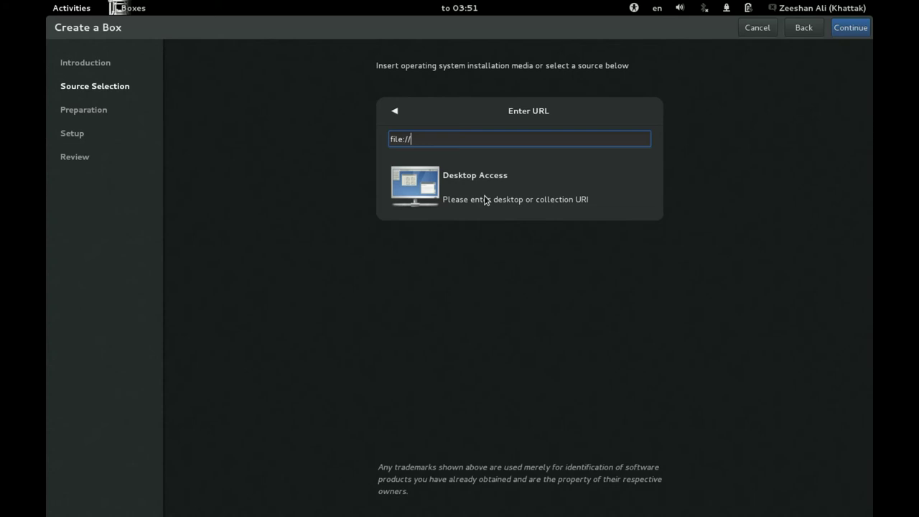
pyautogui.press('BackSpace')
pyautogui.press('BackSpace')
pyautogui.press('BackSpace')
pyautogui.press('BackSpace')
pyautogui.press('BackSpace')
pyautogui.press('BackSpace')
pyautogui.press('BackSpace')
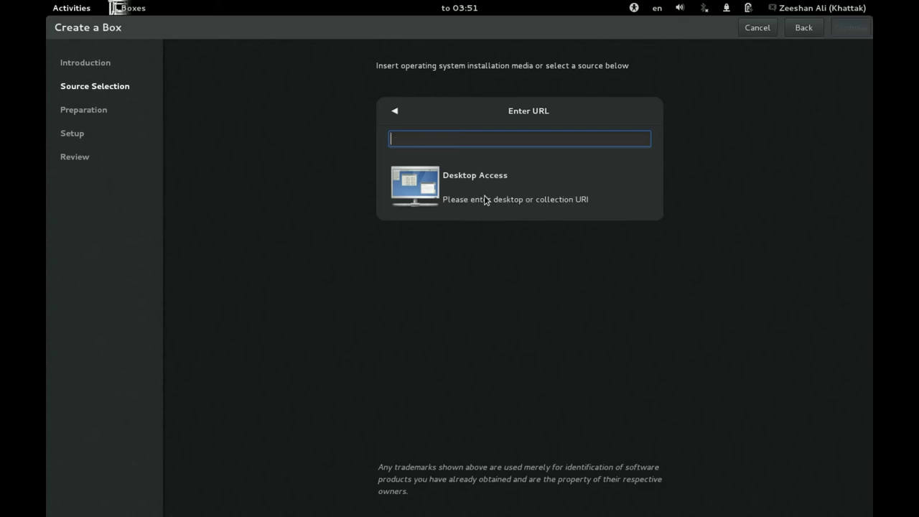
pyautogui.write('spice://')
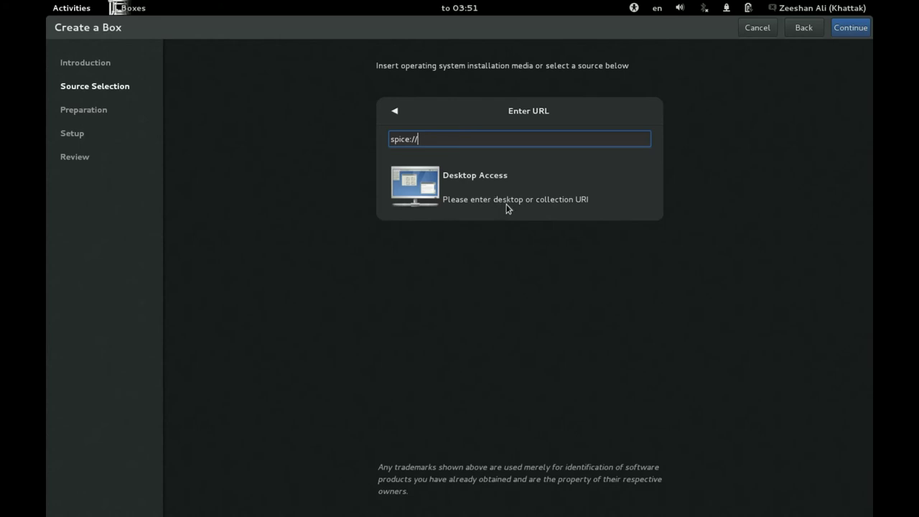
pyautogui.write('localhost')
pyautogui.press('BackSpace')
pyautogui.press('BackSpace')
pyautogui.press('BackSpace')
pyautogui.press('BackSpace')
pyautogui.press('BackSpace')
pyautogui.press('BackSpace')
pyautogui.press('BackSpace')
pyautogui.press('BackSpace')
pyautogui.press('BackSpace')
pyautogui.press('BackSpace')
pyautogui.press('BackSpace')
pyautogui.press('BackSpace')
pyautogui.press('BackSpace')
pyautogui.press('BackSpace')
pyautogui.press('BackSpace')
pyautogui.press('BackSpace')
pyautogui.press('BackSpace')
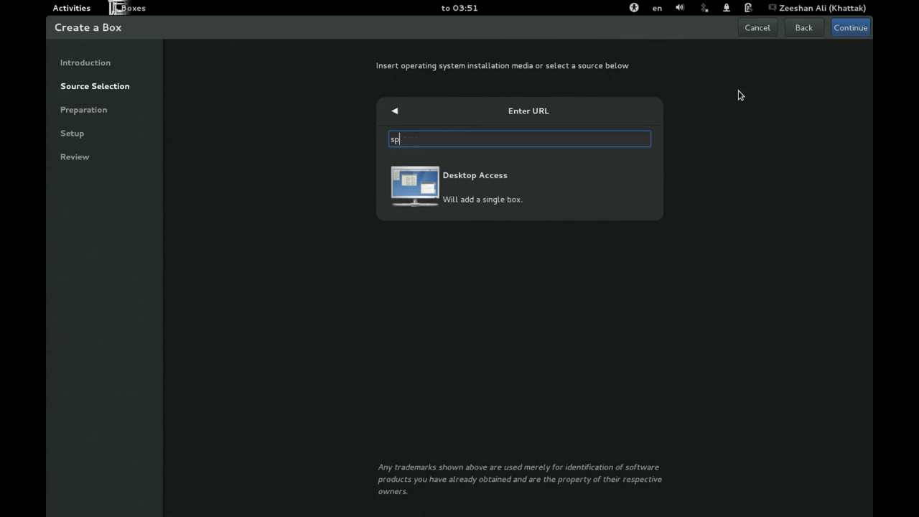
# Pick Microsoft Windows XP as the installation source, then type a user password and partly delete it.
pyautogui.click(392, 120)
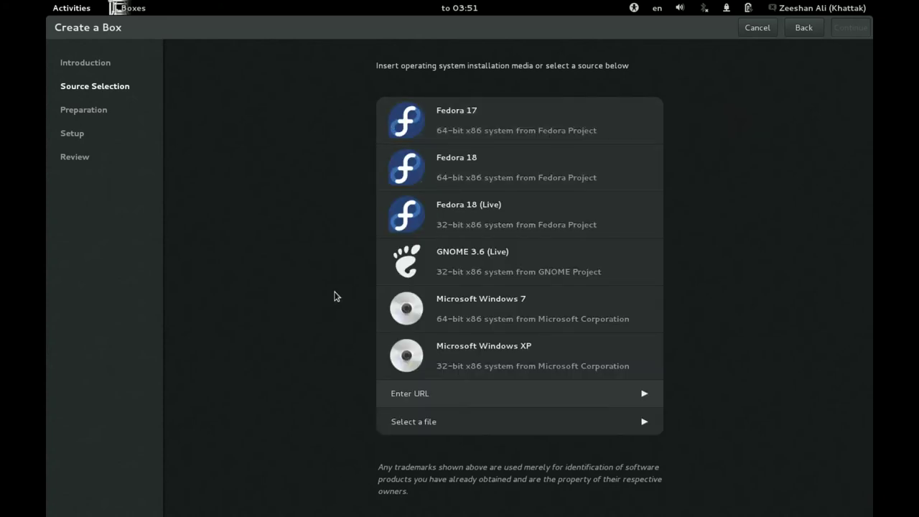
pyautogui.click(479, 362)
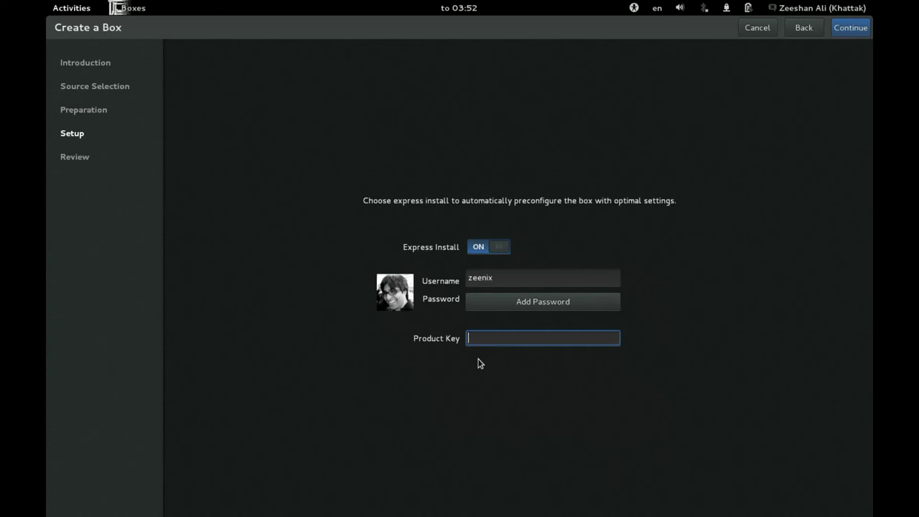
pyautogui.click(505, 303)
pyautogui.write('•••••')
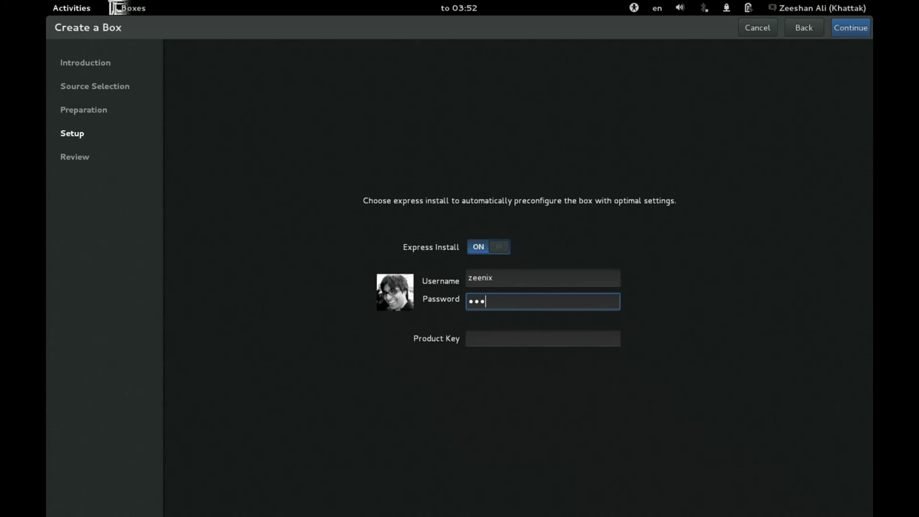
pyautogui.write('•••')
pyautogui.press('BackSpace')
pyautogui.press('BackSpace')
pyautogui.press('BackSpace')
pyautogui.press('BackSpace')
pyautogui.press('BackSpace')
pyautogui.press('BackSpace')
pyautogui.press('BackSpace')
pyautogui.press('BackSpace')
# Abandon the password, focus the Username field, and toggle Express Install off and back on.
pyautogui.click(530, 280)
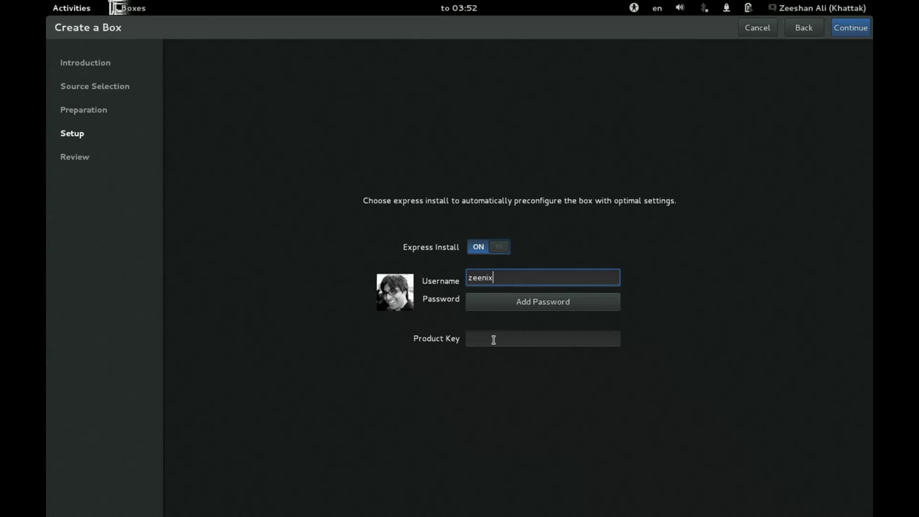
pyautogui.click(485, 253)
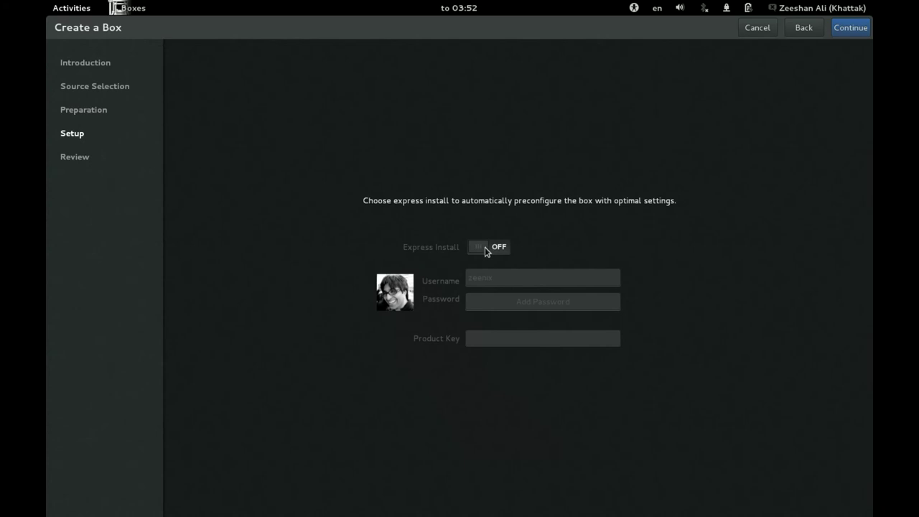
pyautogui.click(485, 249)
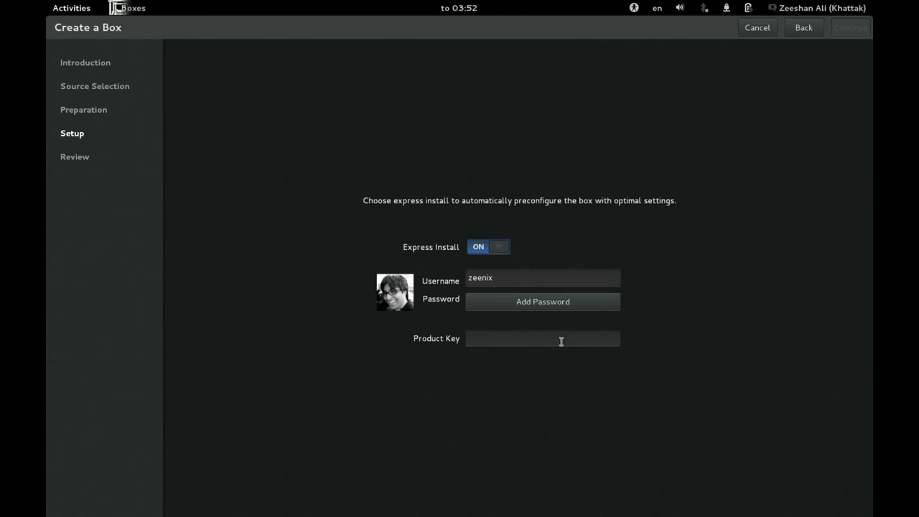
# Enter the Windows XP product key in the Product Key field.
pyautogui.click(561, 340)
pyautogui.write('D')
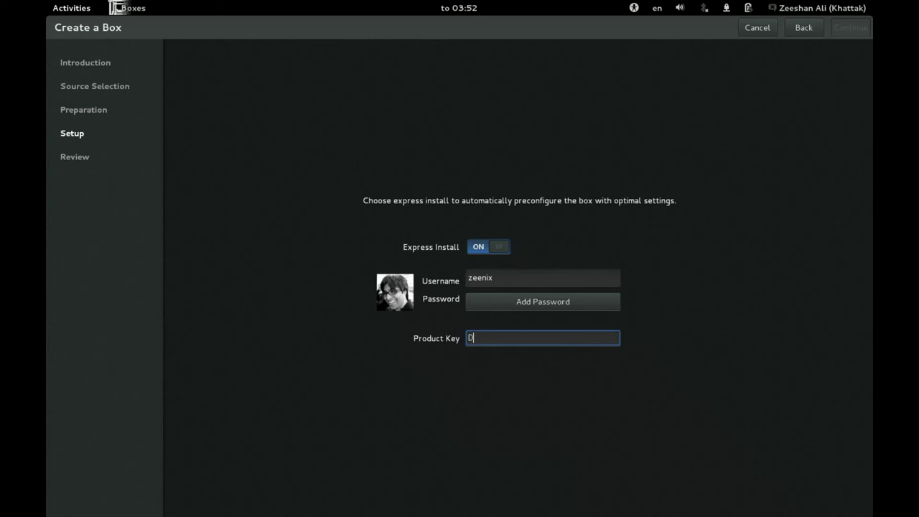
pyautogui.write('DDDD-DDDDD-DDDDD-DDDDD-DDDDD')
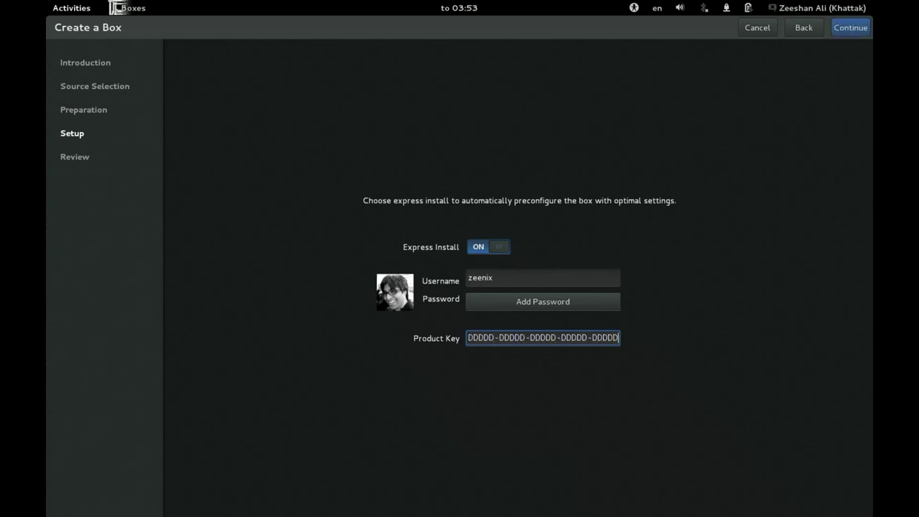
pyautogui.press('BackSpace')
pyautogui.press('BackSpace')
pyautogui.press('BackSpace')
pyautogui.press('BackSpace')
pyautogui.press('BackSpace')
pyautogui.press('BackSpace')
pyautogui.press('BackSpace')
pyautogui.press('BackSpace')
pyautogui.press('BackSpace')
pyautogui.press('BackSpace')
pyautogui.press('BackSpace')
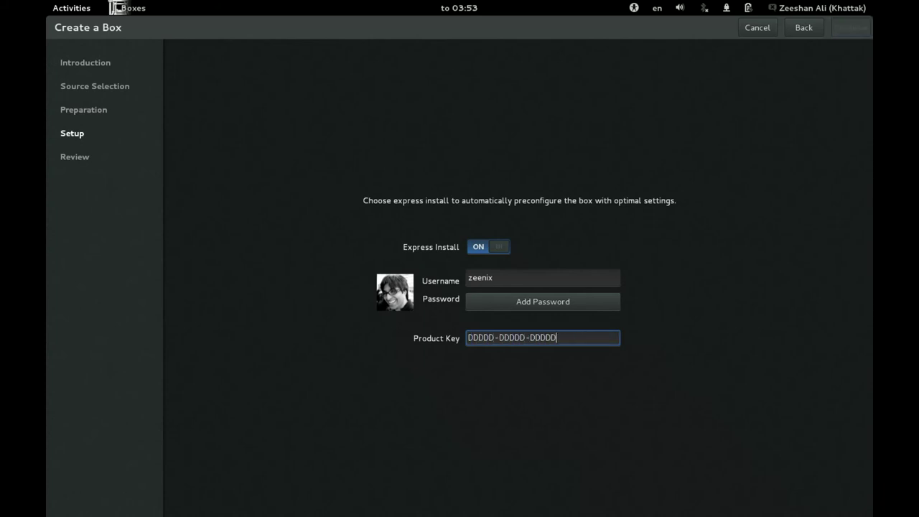
pyautogui.write('XXXXX-XXXXX')
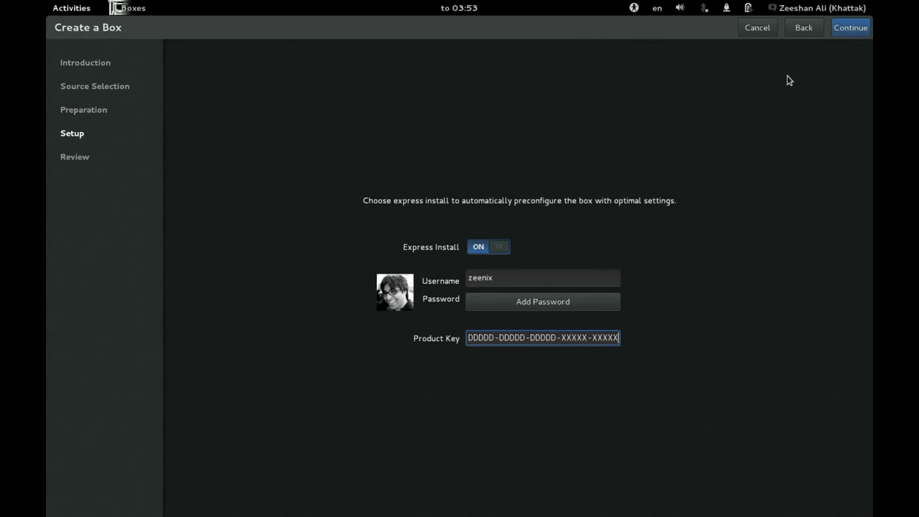
# Continue to the Review page showing Windows XP with 128,0 MiB memory and a 2,0 GiB disk.
pyautogui.click(849, 30)
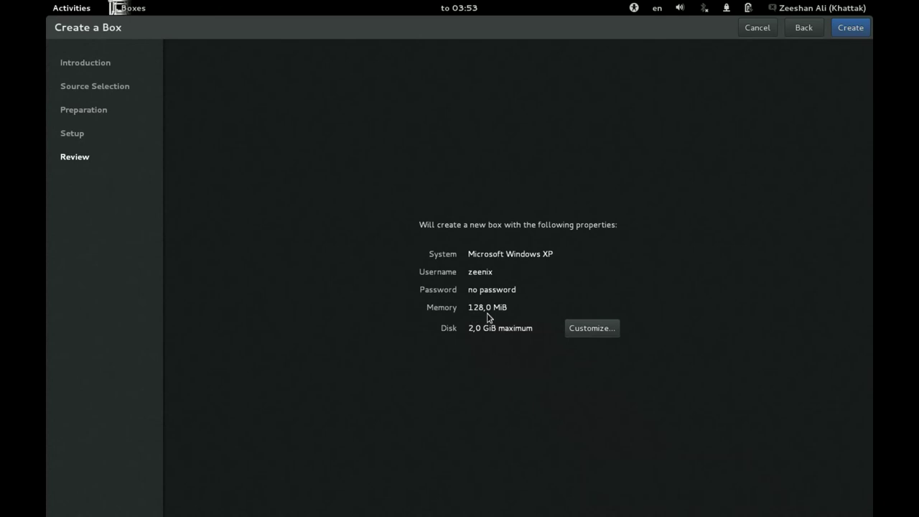
# Customize the box with 549,7 MiB memory and a 4,8 GiB maximum disk size.
pyautogui.click(591, 329)
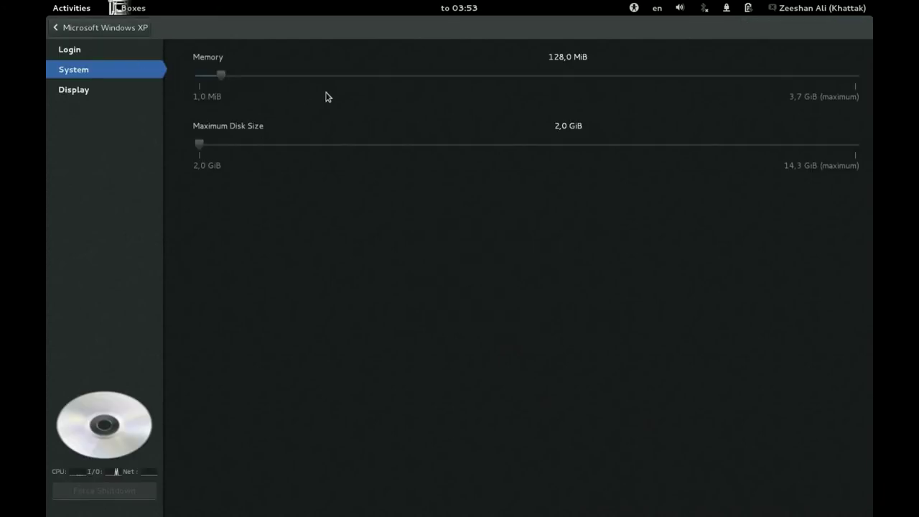
pyautogui.click(279, 77)
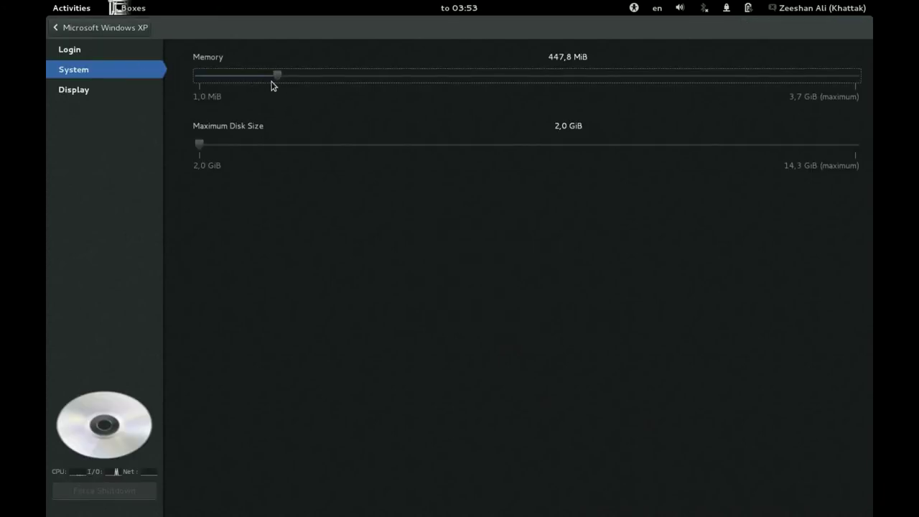
pyautogui.click(296, 80)
pyautogui.click(265, 147)
pyautogui.moveTo(304, 156); pyautogui.dragTo(349, 149)
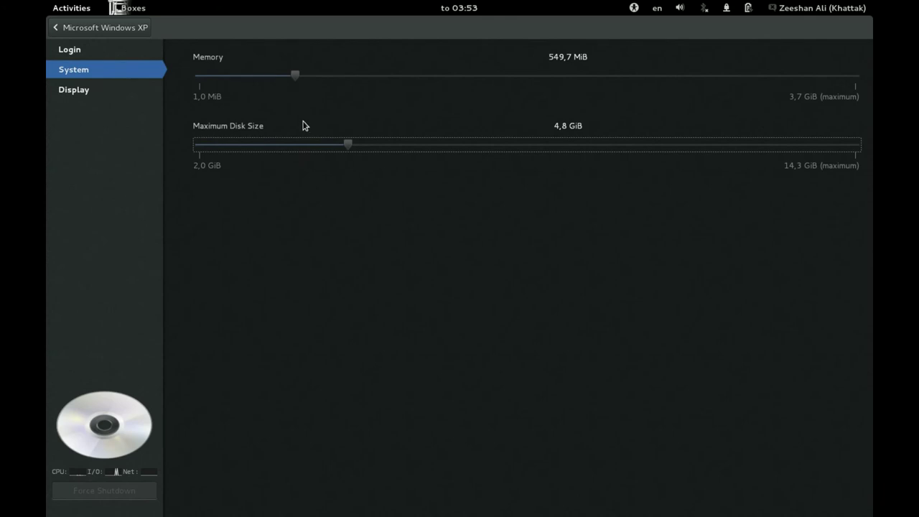
pyautogui.click(139, 30)
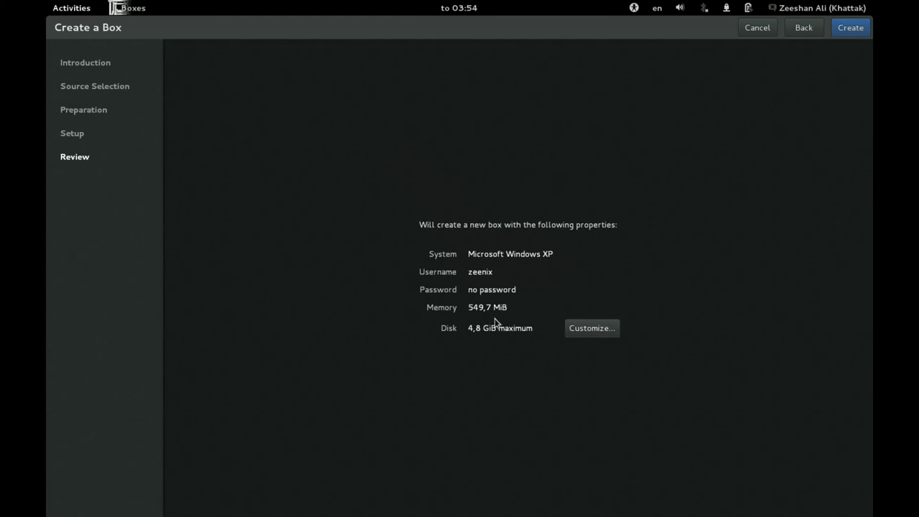
# Reopen Customize and raise the memory to 1,0 GiB, returning to the review.
pyautogui.click(575, 329)
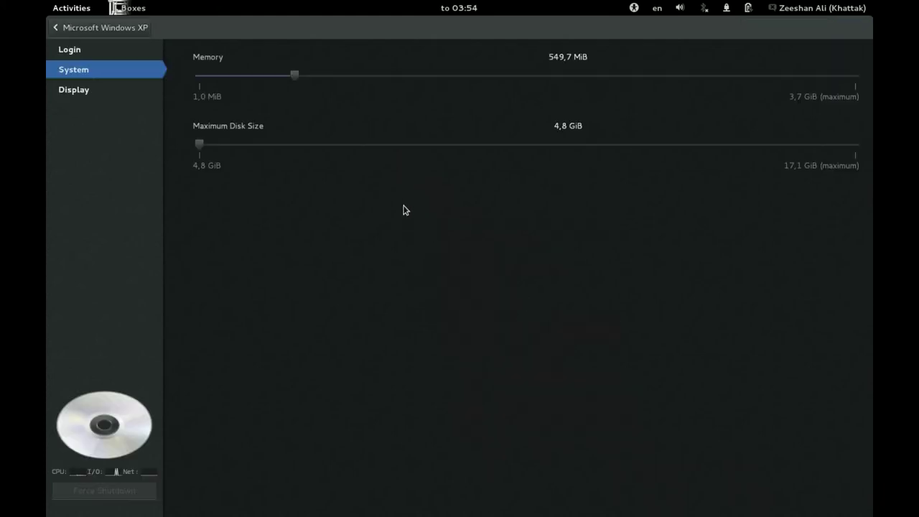
pyautogui.moveTo(356, 84); pyautogui.dragTo(383, 85)
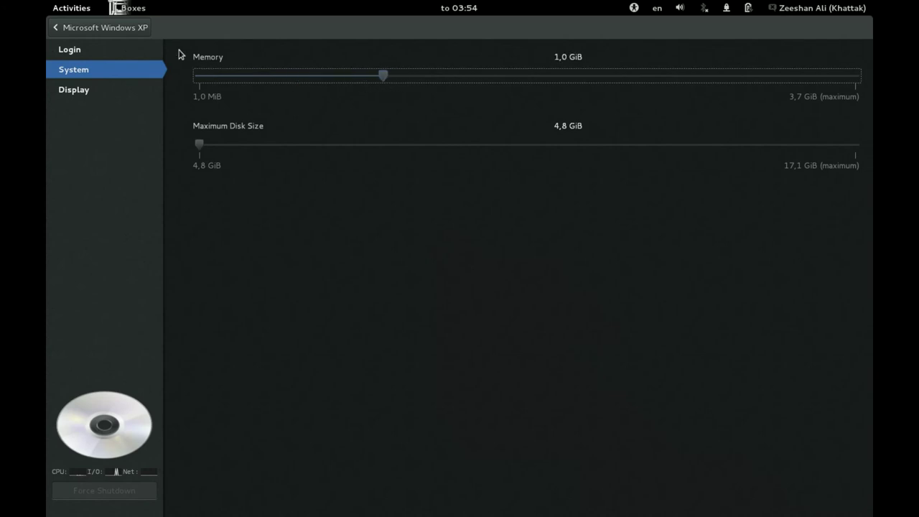
pyautogui.click(129, 29)
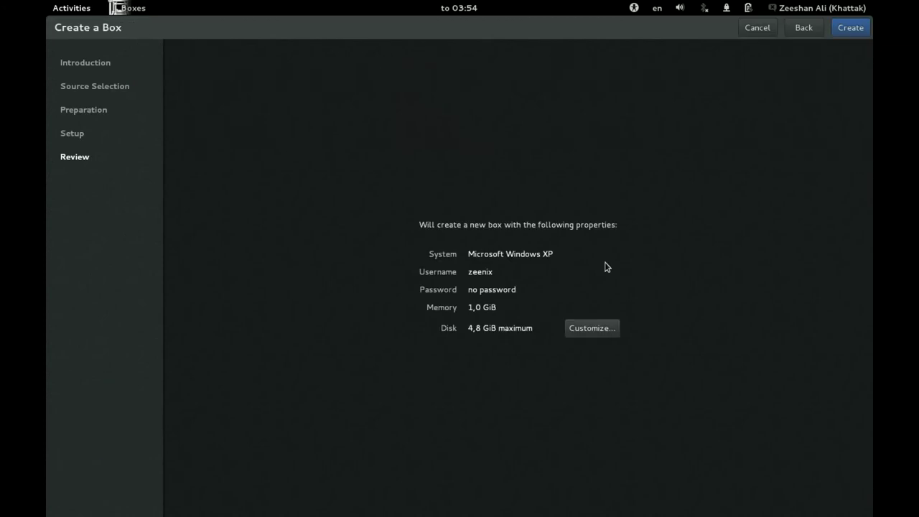
# Create the Windows XP box to start its installation, then type 'm' to filter the overview.
pyautogui.click(844, 34)
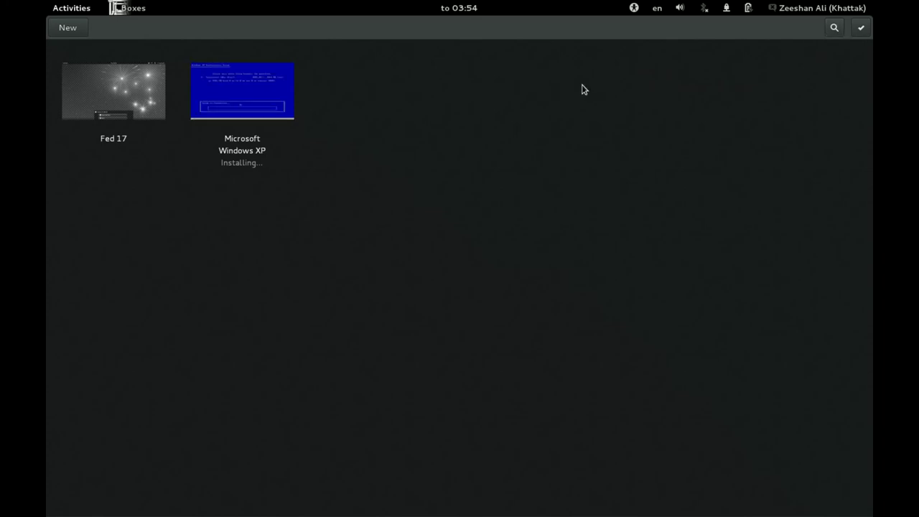
pyautogui.write('m')
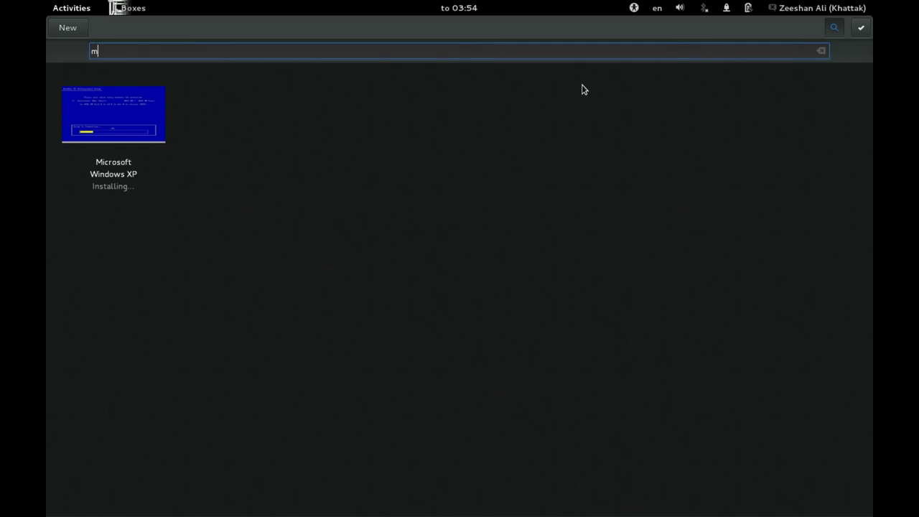
# Clear the search text and exit searching so Fed 17 and Microsoft Windows XP both show.
pyautogui.press('BackSpace')
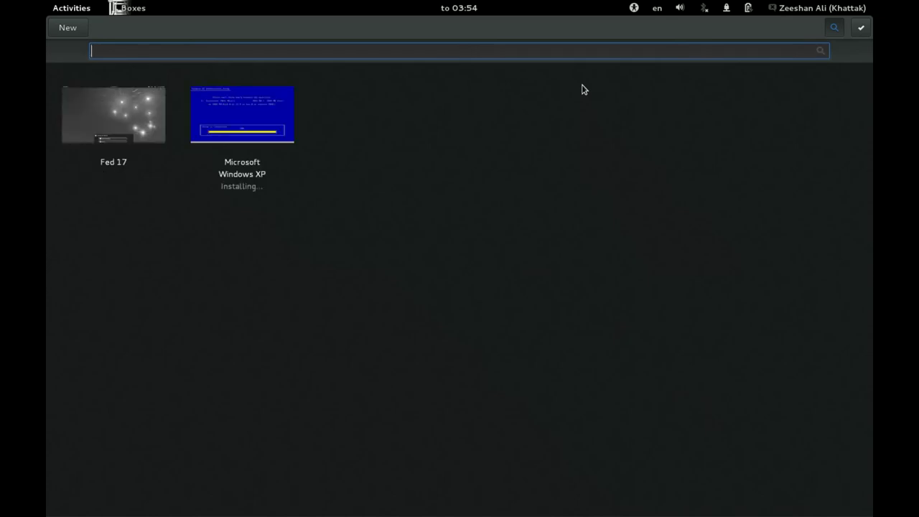
pyautogui.write('s')
pyautogui.press('BackSpace')
pyautogui.write('s')
pyautogui.press('BackSpace')
pyautogui.write('e')
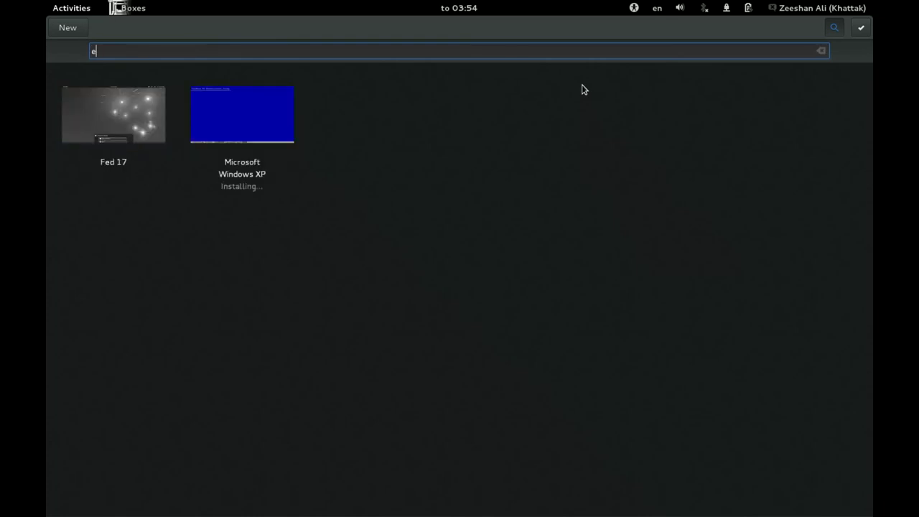
pyautogui.press('BackSpace')
pyautogui.write('o')
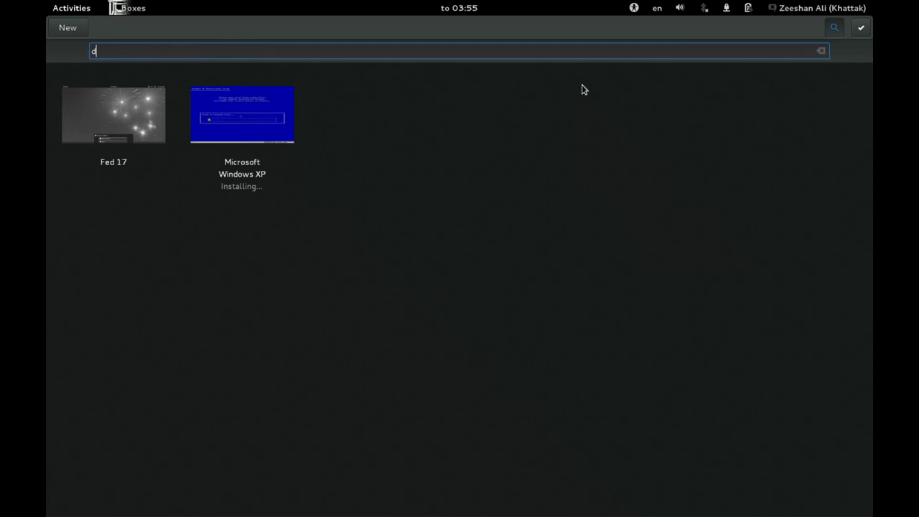
pyautogui.press('Escape')
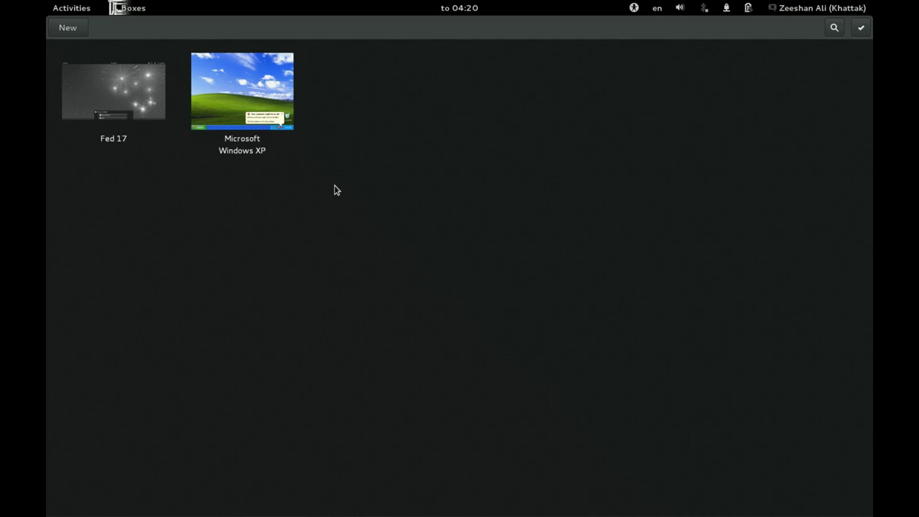
# Connect to the Microsoft Windows XP box and close its activation reminder balloon.
pyautogui.click(242, 96)
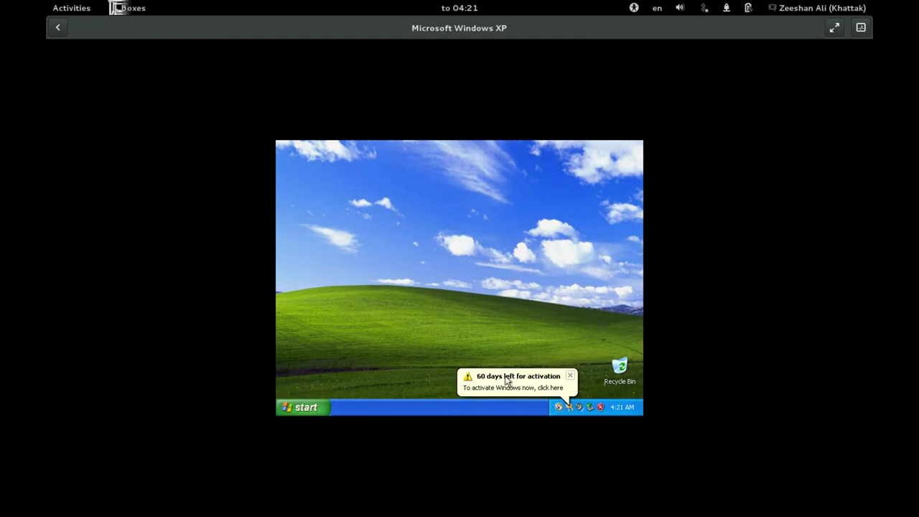
pyautogui.click(572, 375)
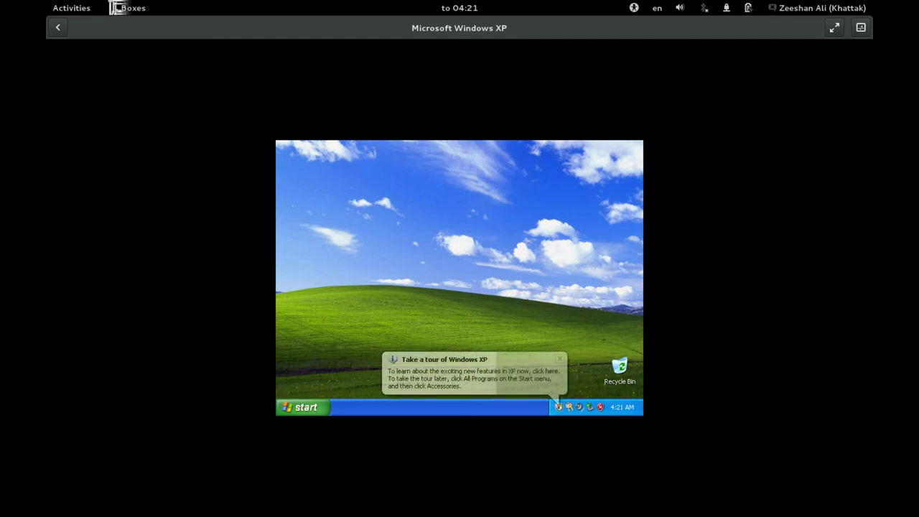
# In XP Display Properties Settings, change the resolution to 1152 by 864 and keep it.
pyautogui.rightClick(440, 263)
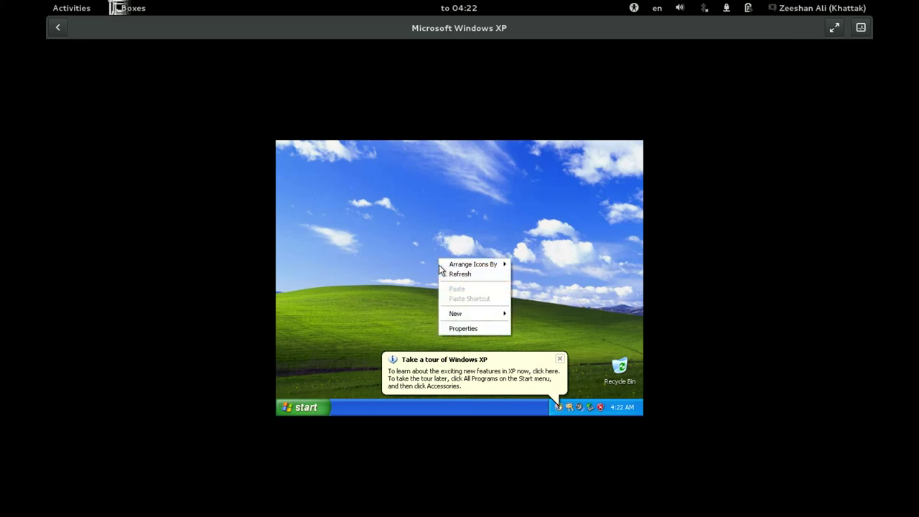
pyautogui.click(478, 329)
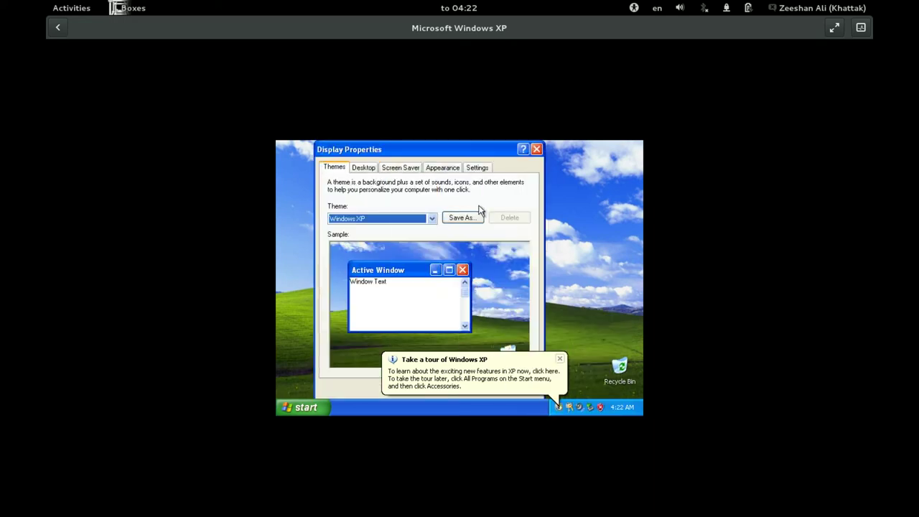
pyautogui.click(478, 168)
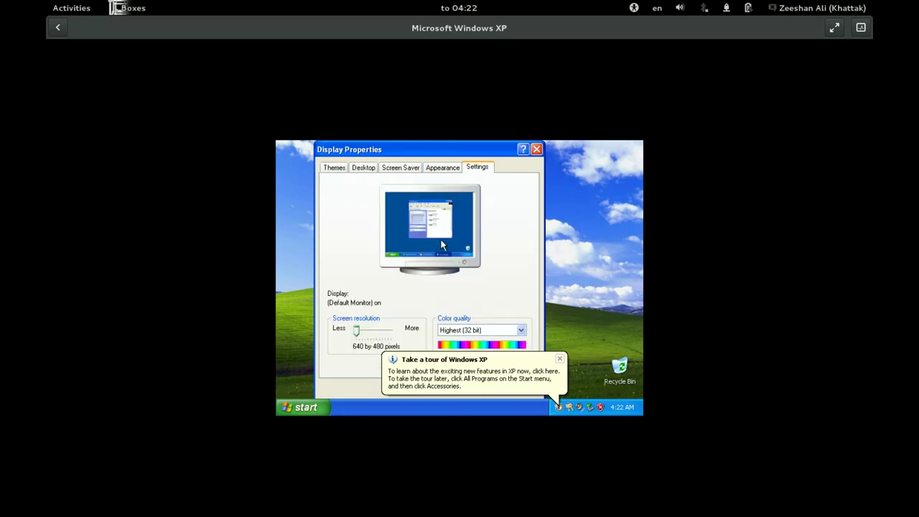
pyautogui.click(367, 336)
pyautogui.click(368, 336)
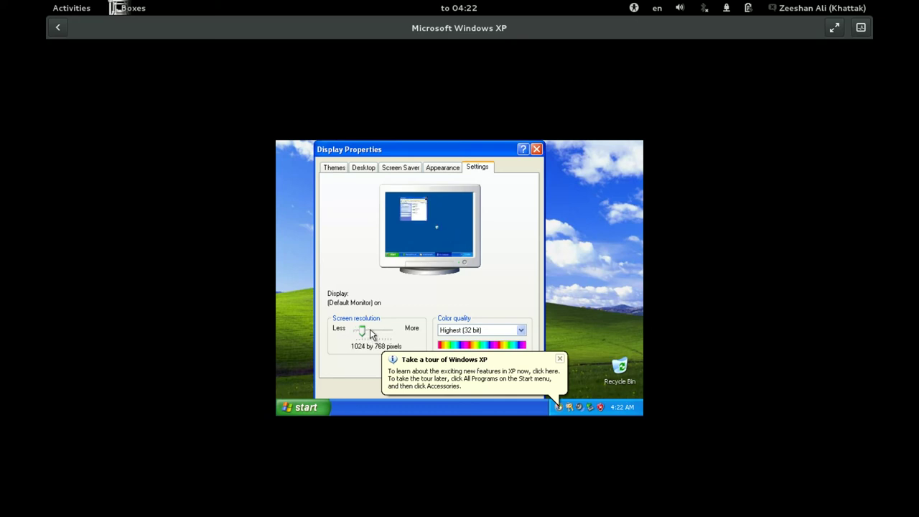
pyautogui.click(371, 334)
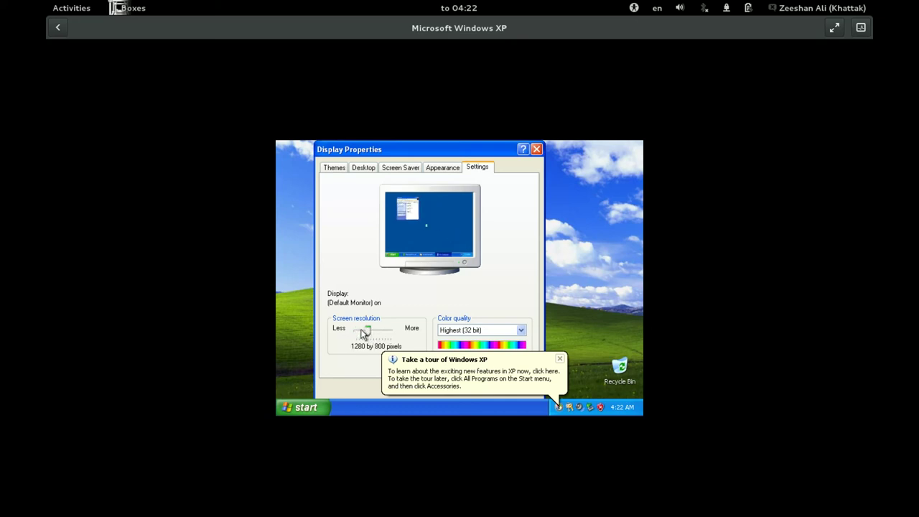
pyautogui.click(363, 334)
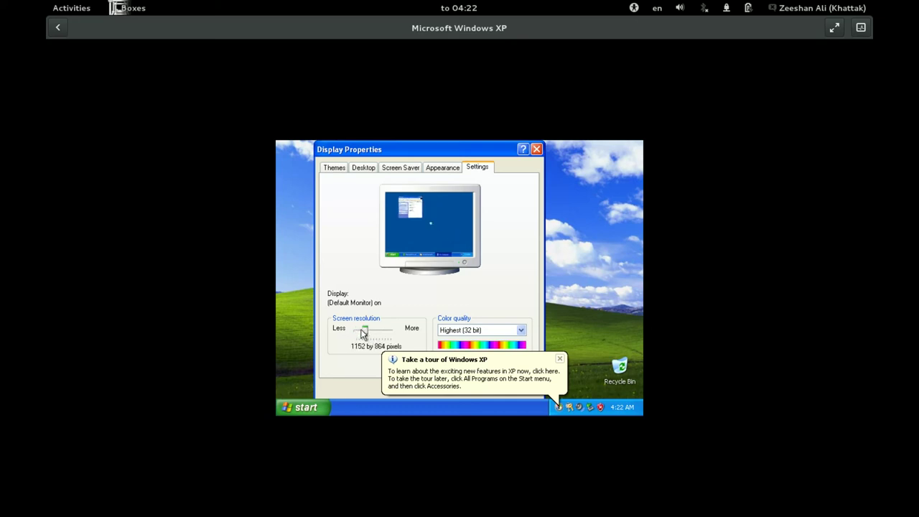
pyautogui.click(559, 358)
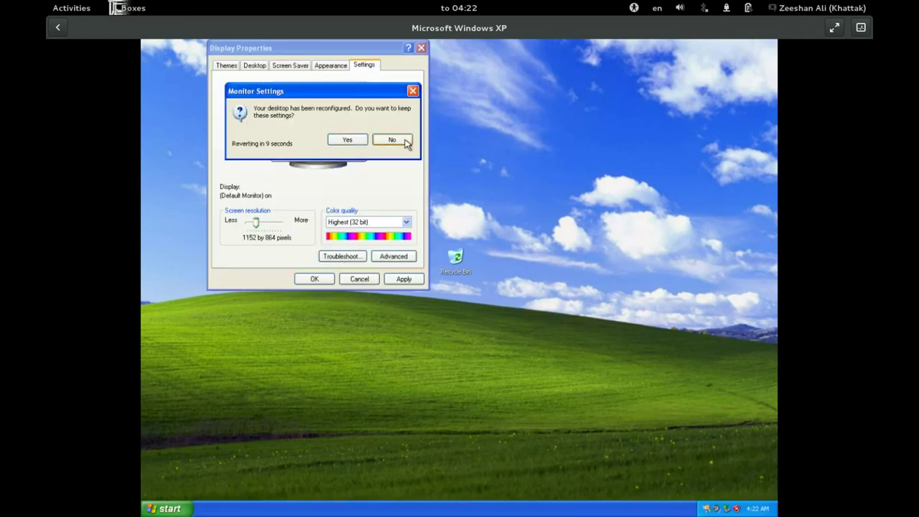
pyautogui.click(349, 140)
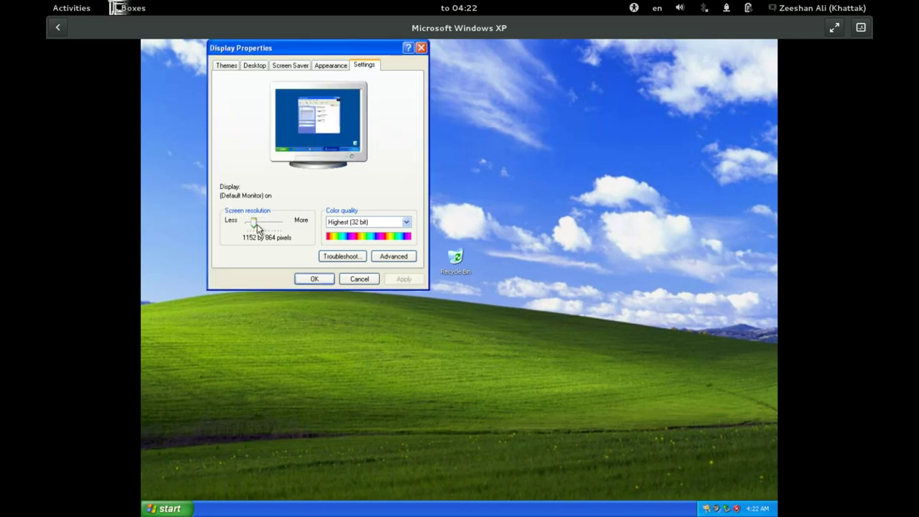
# Lower the resolution to 1024 by 768, apply and keep it, then close Display Properties.
pyautogui.moveTo(252, 230); pyautogui.dragTo(251, 227)
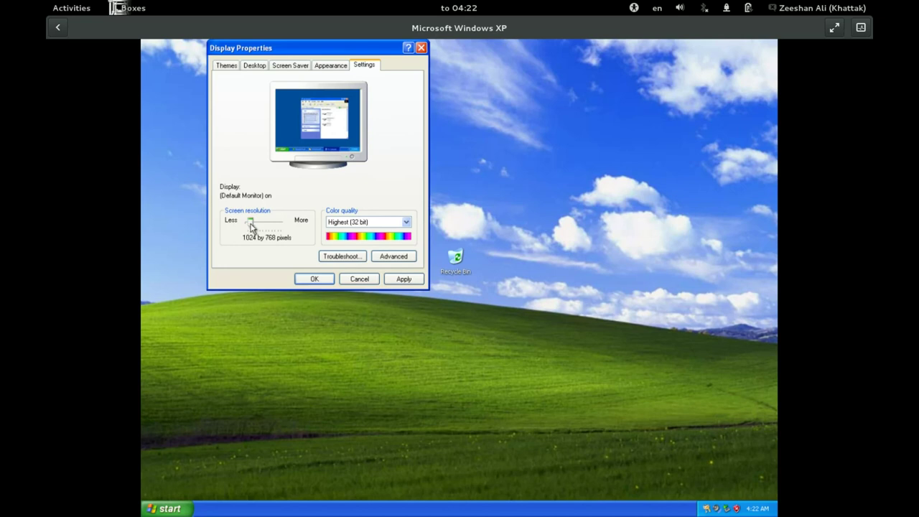
pyautogui.click(388, 279)
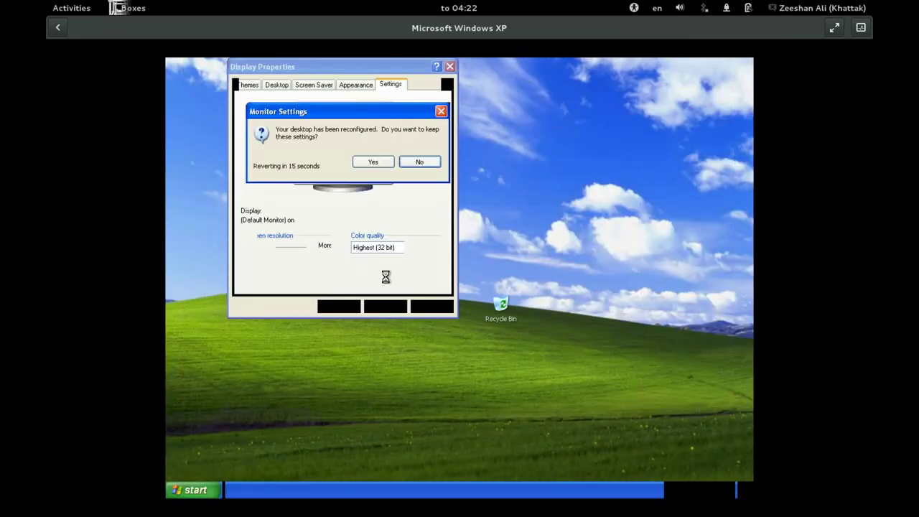
pyautogui.click(376, 161)
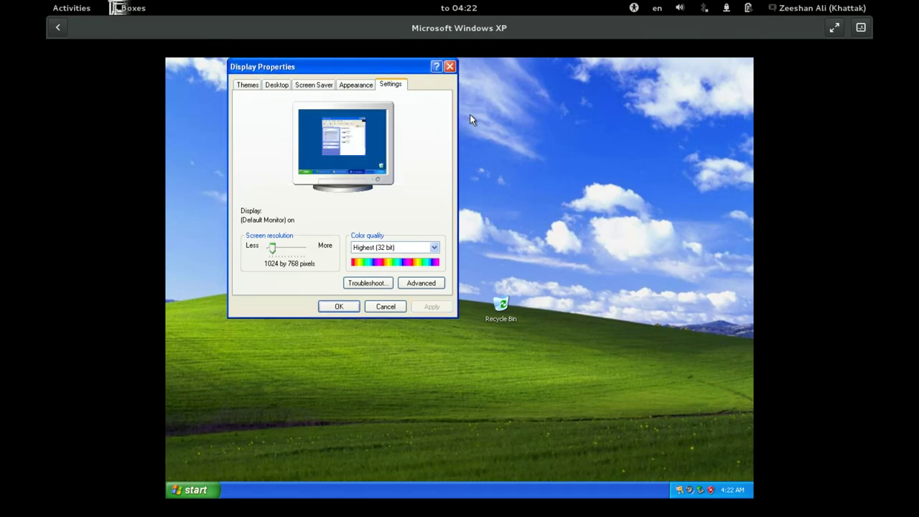
pyautogui.click(450, 68)
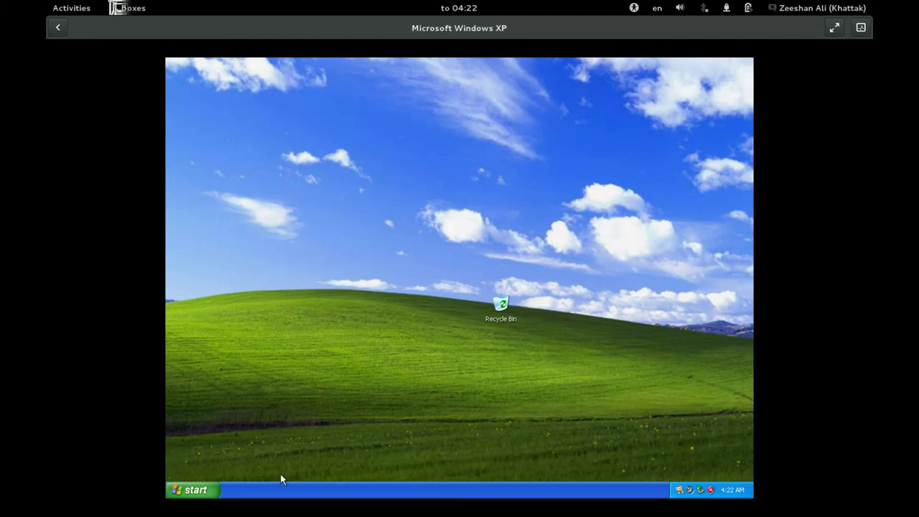
# Open and close the Windows XP Start menu, then open the Boxes app menu.
pyautogui.click(184, 495)
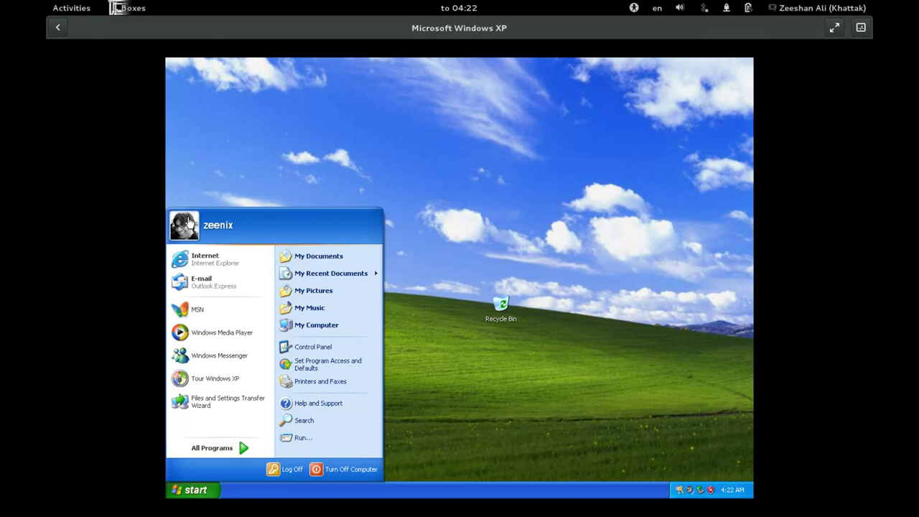
pyautogui.click(469, 81)
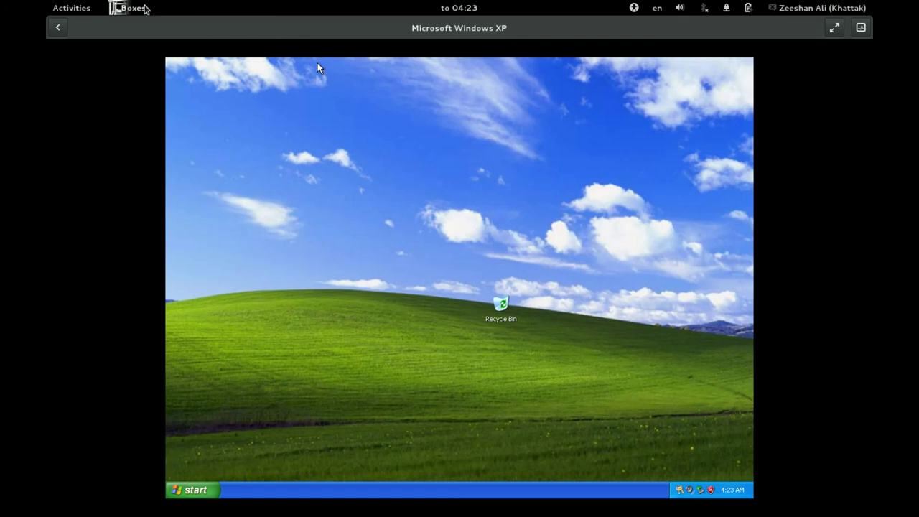
pyautogui.click(143, 9)
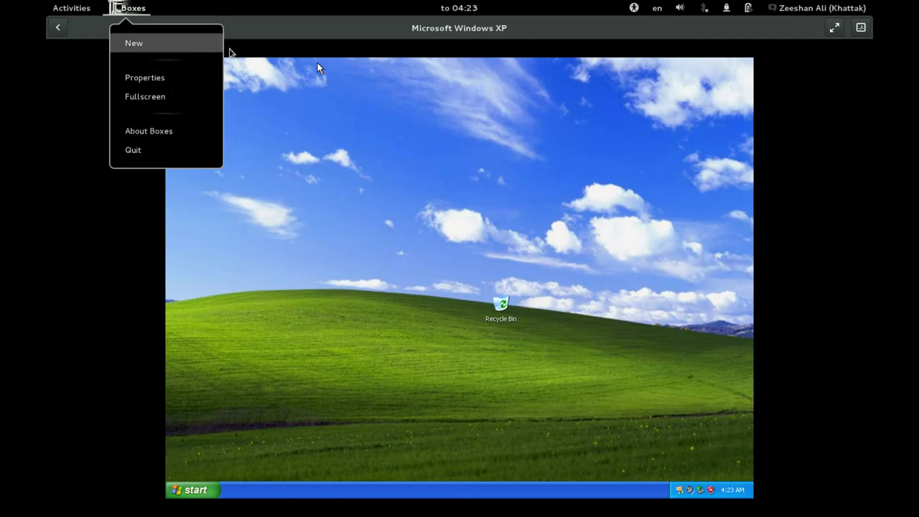
# Go back to the collection, view About Boxes 3.7.2 and its credits, then close it.
pyautogui.click(258, 38)
pyautogui.click(52, 28)
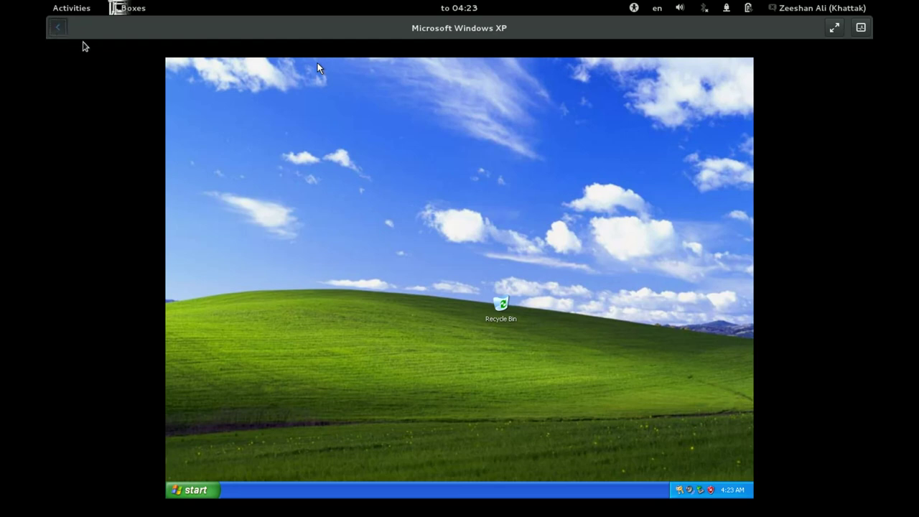
pyautogui.click(132, 7)
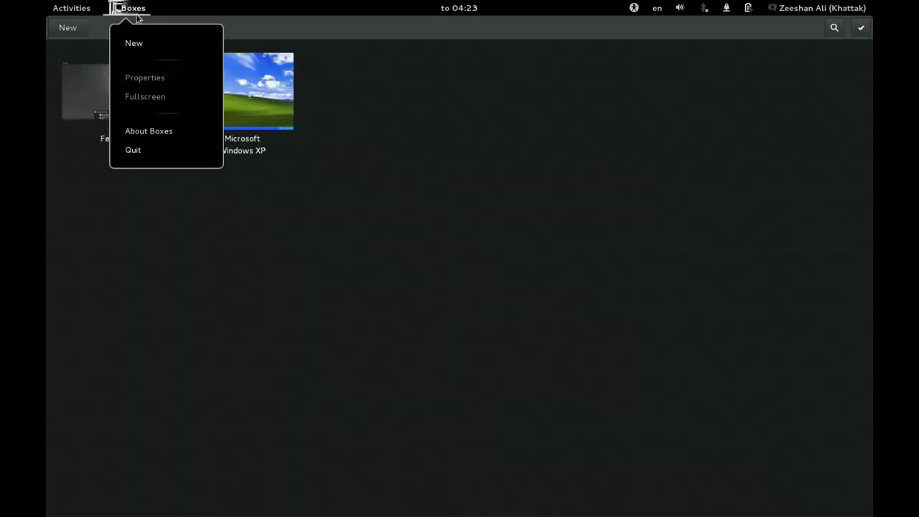
pyautogui.click(175, 134)
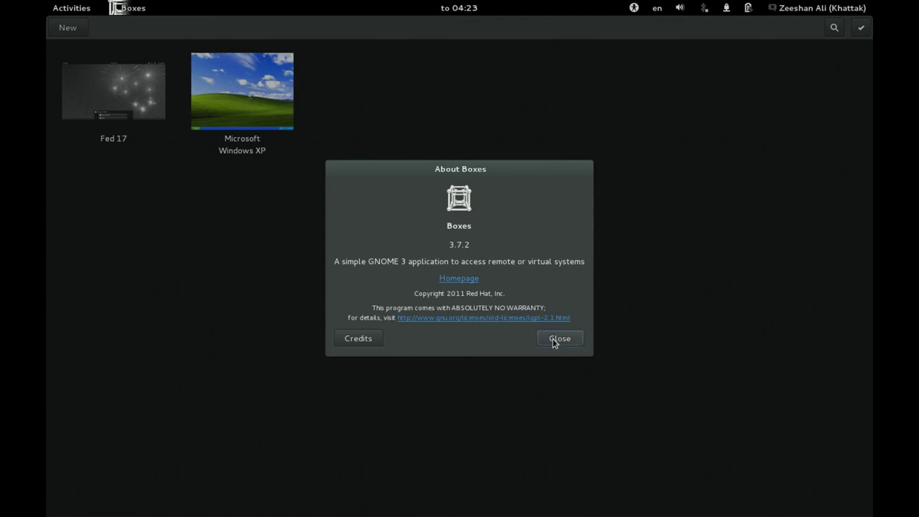
pyautogui.click(372, 339)
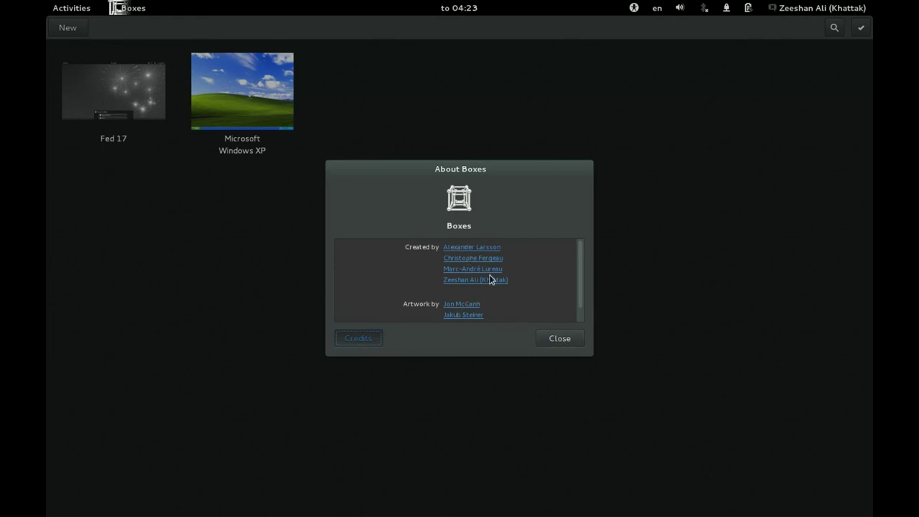
pyautogui.click(559, 339)
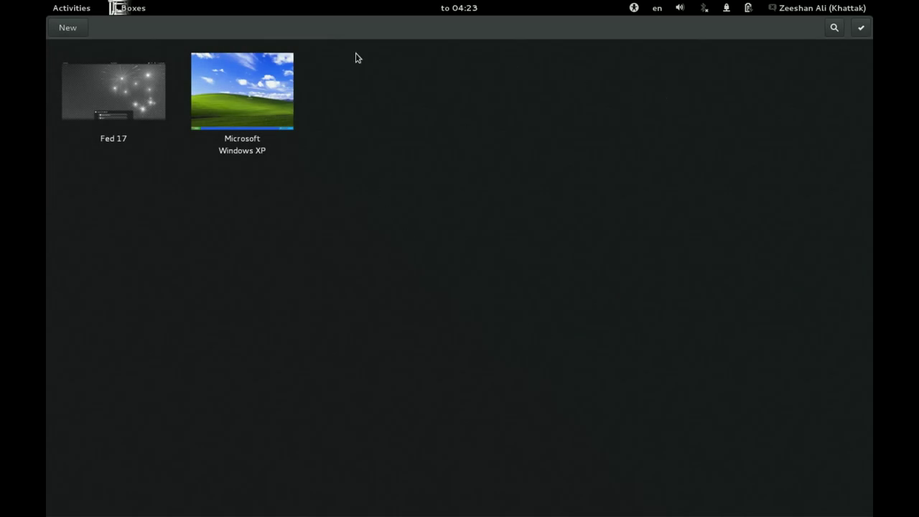
pyautogui.click(136, 6)
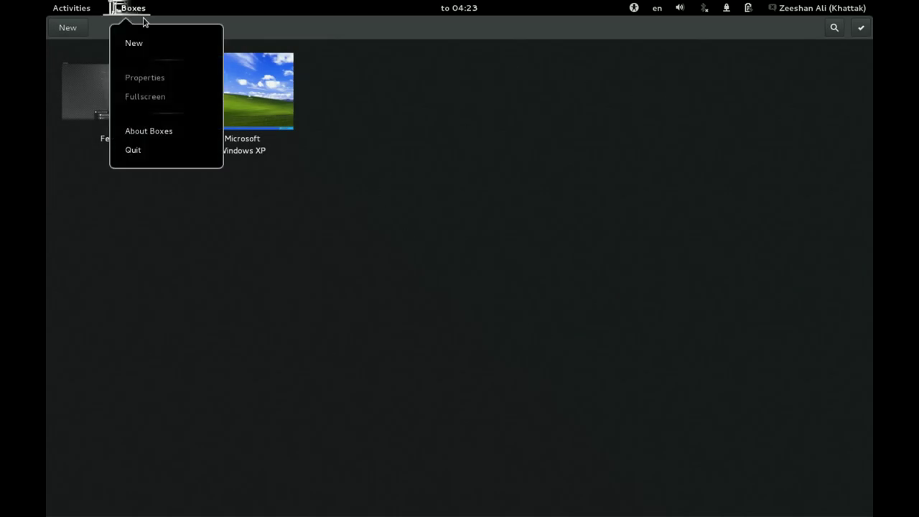
pyautogui.click(313, 198)
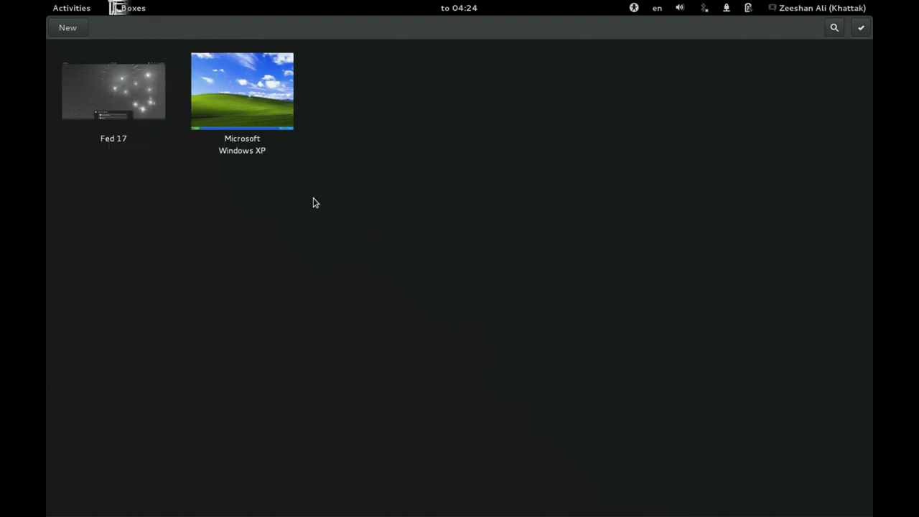